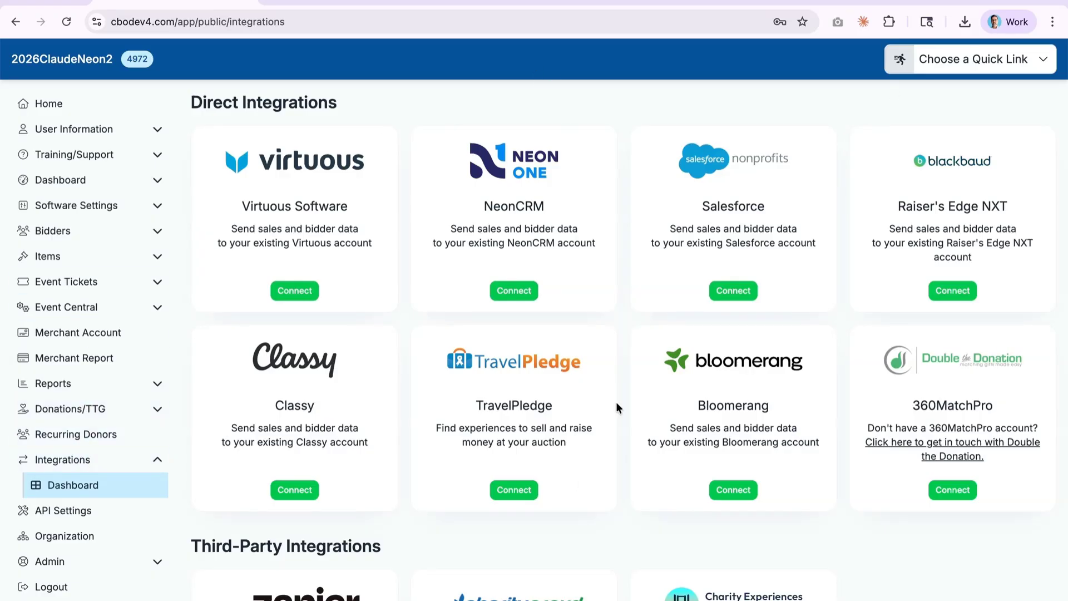
# - Start connecting the NeonCRM integration, switch to Neon CRM and open the administrator's own record in the user list
pyautogui.click(511, 292)
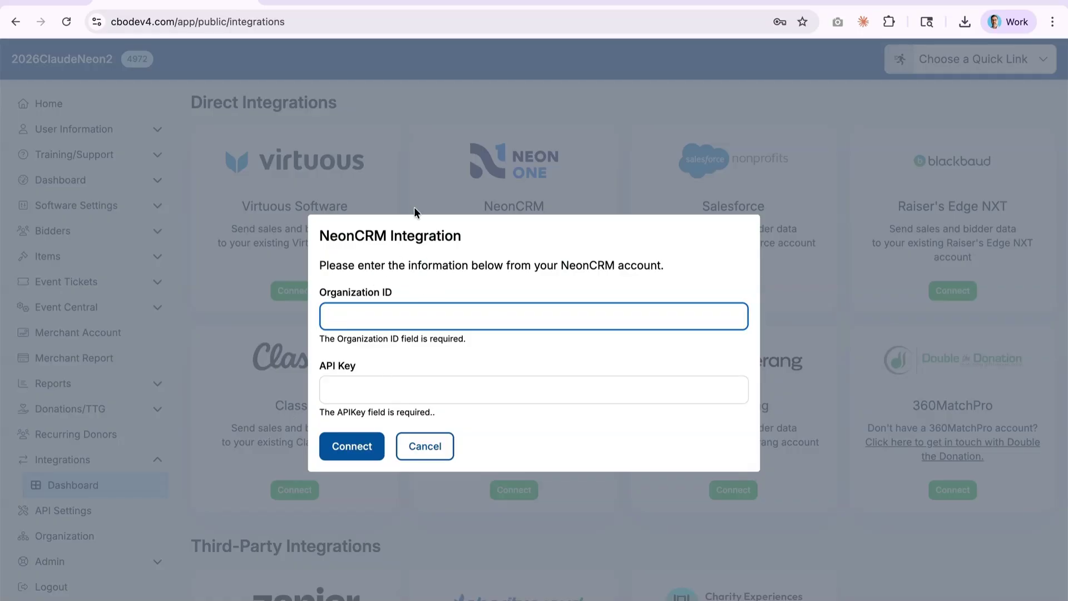
pyautogui.click(328, 7)
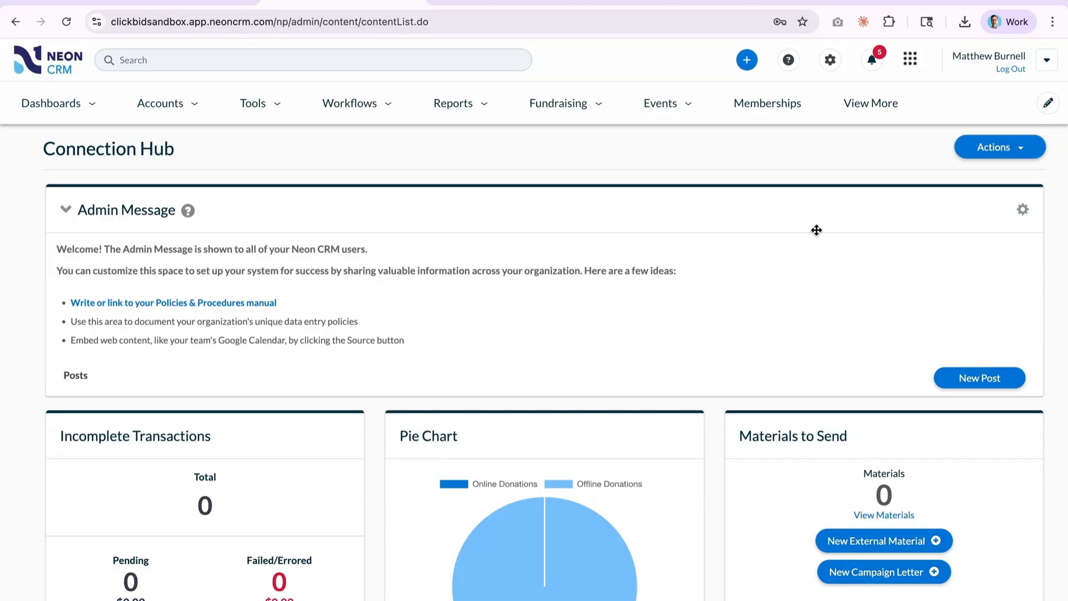
pyautogui.click(830, 62)
pyautogui.click(732, 163)
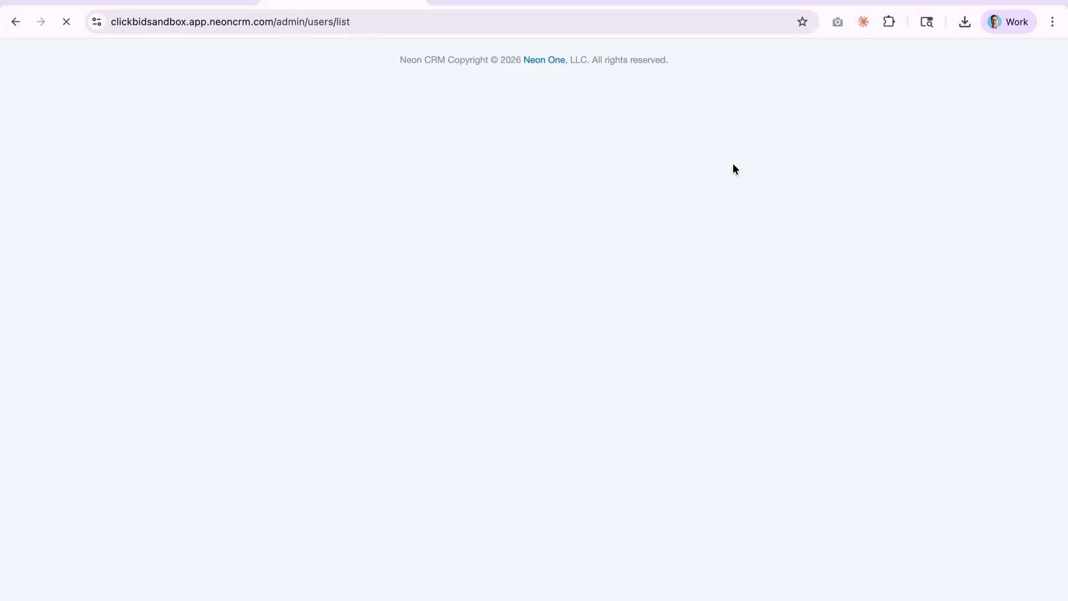
pyautogui.click(79, 257)
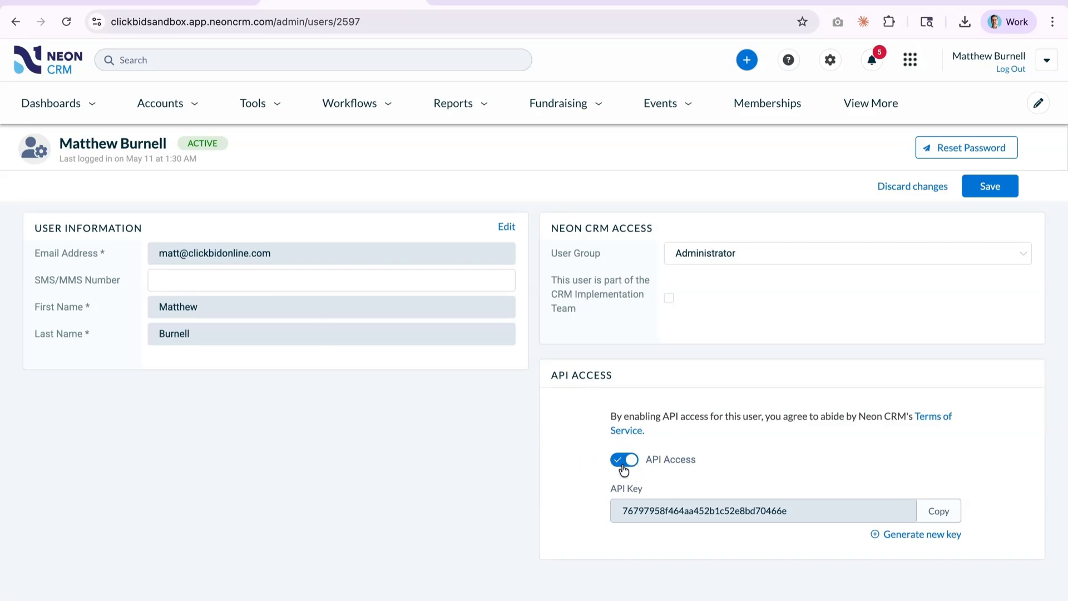
# - Copy the API key from the Neon CRM user record into the API Key field of ClickBid's NeonCRM Integration form
pyautogui.click(940, 512)
pyautogui.hotkey('ctrl', 'shift', 'Tab')
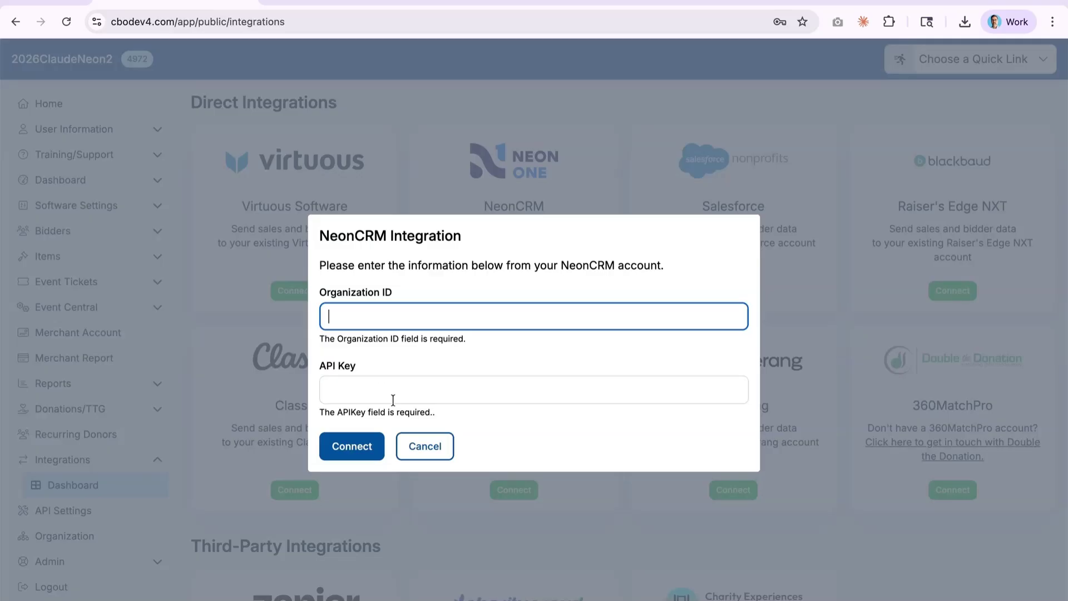
pyautogui.click(392, 401)
pyautogui.hotkey('ctrl', 'v')
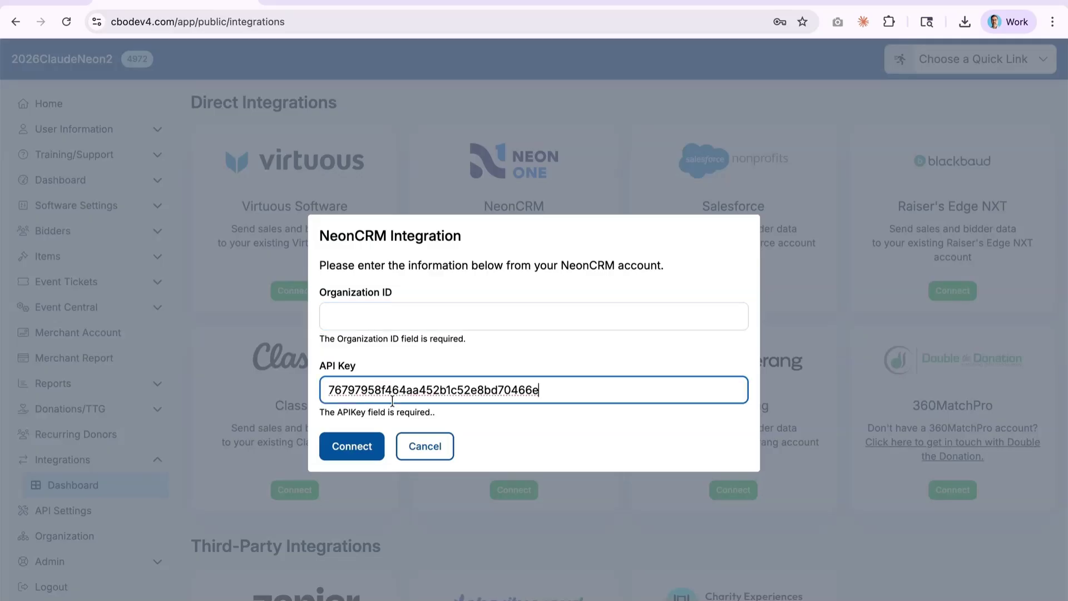
# - Copy the subdomain from Neon CRM's web address into the Organization ID field and connect the NeonCRM integration
pyautogui.click(385, 311)
pyautogui.click(320, 1)
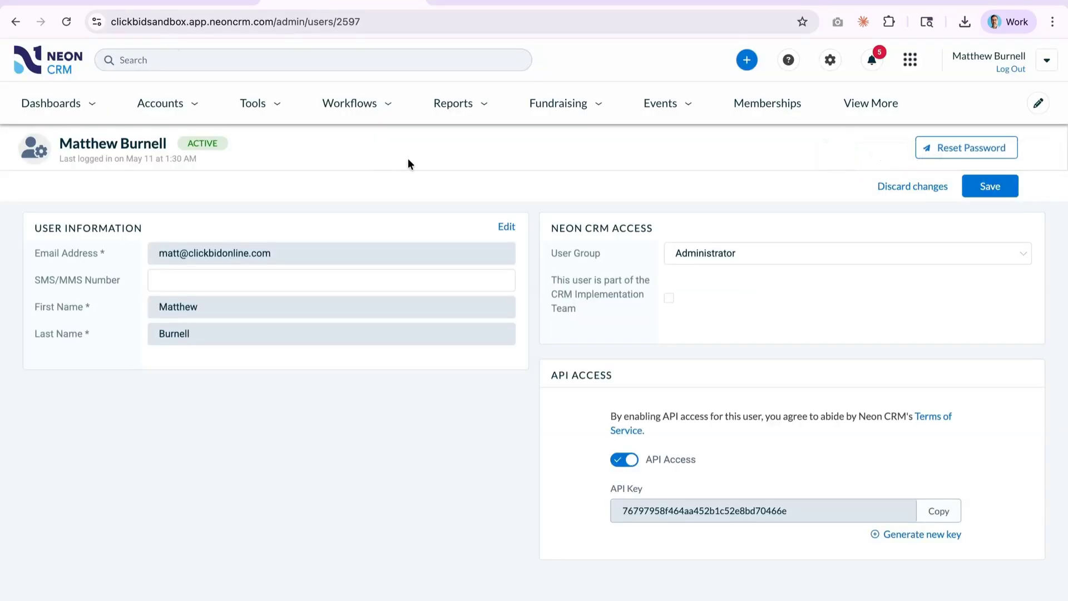
pyautogui.click(134, 21)
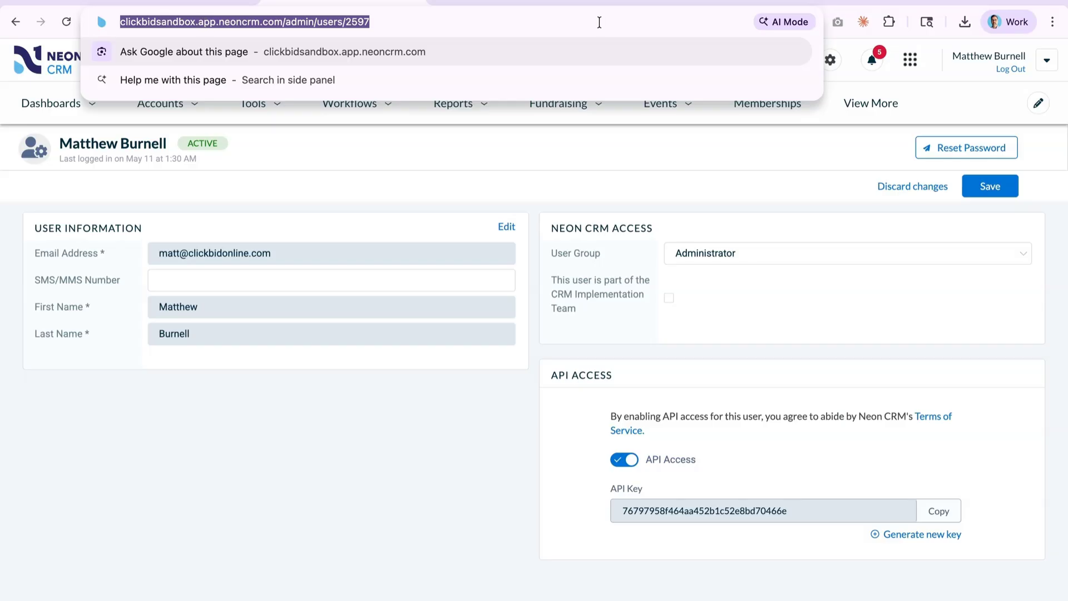
pyautogui.hotkey('ctrl', 'c')
pyautogui.click(157, 22)
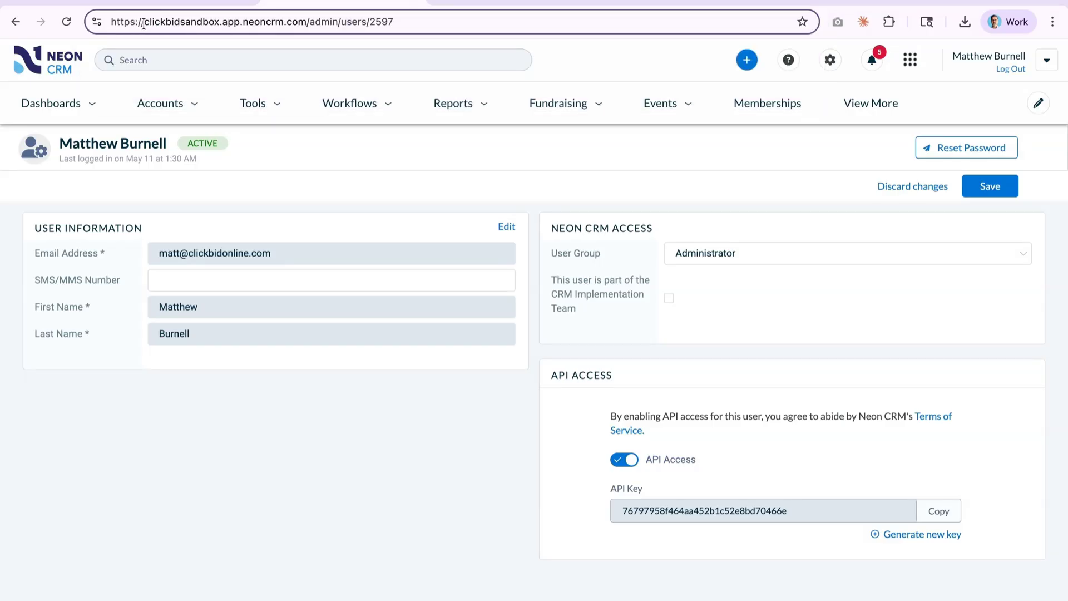
pyautogui.moveTo(145, 22); pyautogui.dragTo(217, 23)
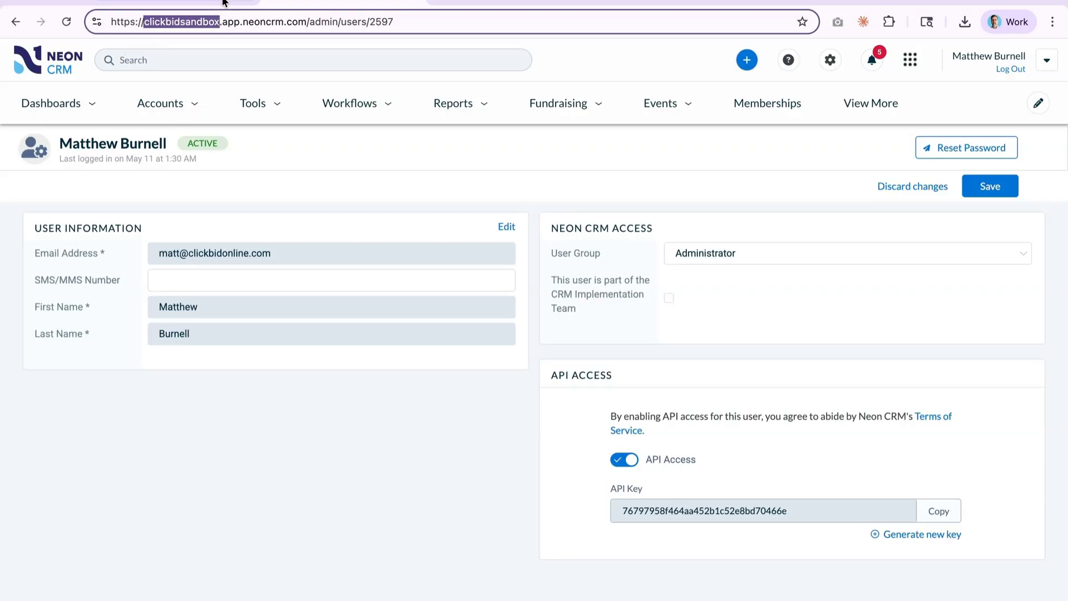
pyautogui.click(181, 6)
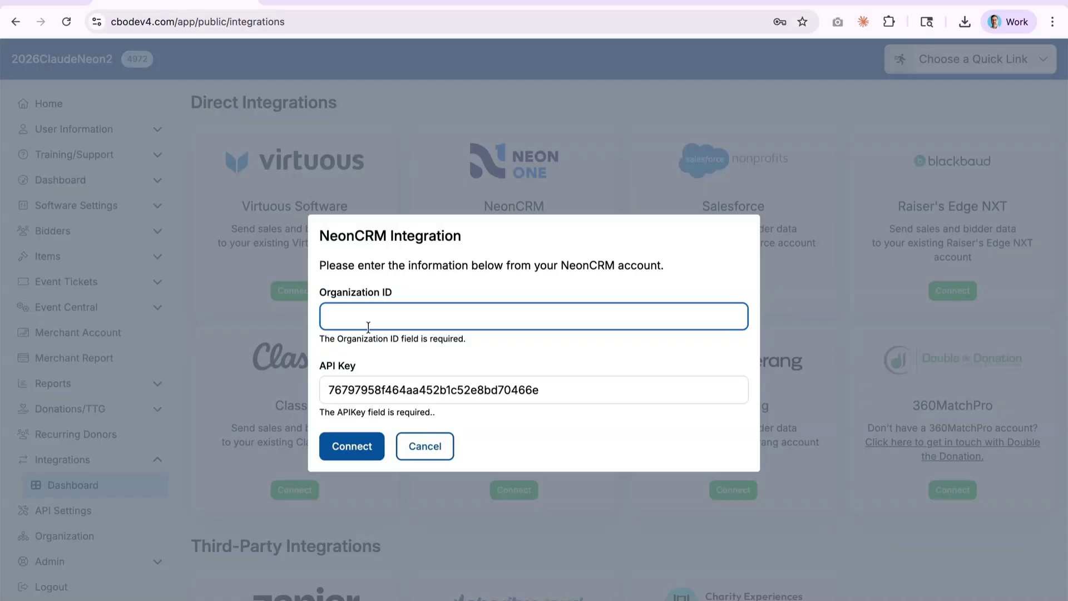
pyautogui.hotkey('ctrl', 'v')
pyautogui.click(364, 445)
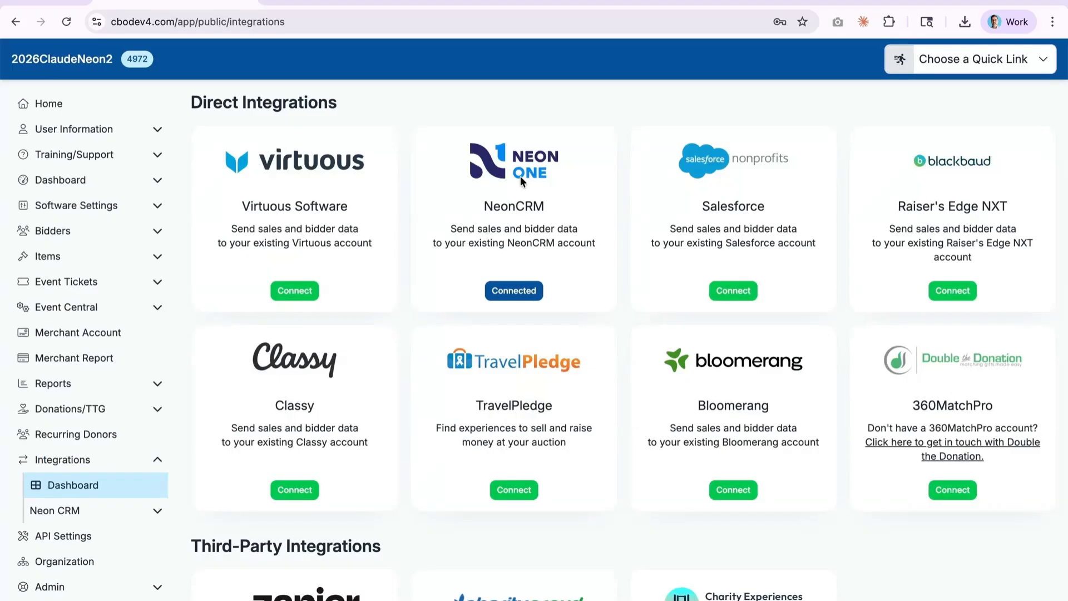
# - View the option for removing the NeonCRM connection and cancel it
pyautogui.click(505, 290)
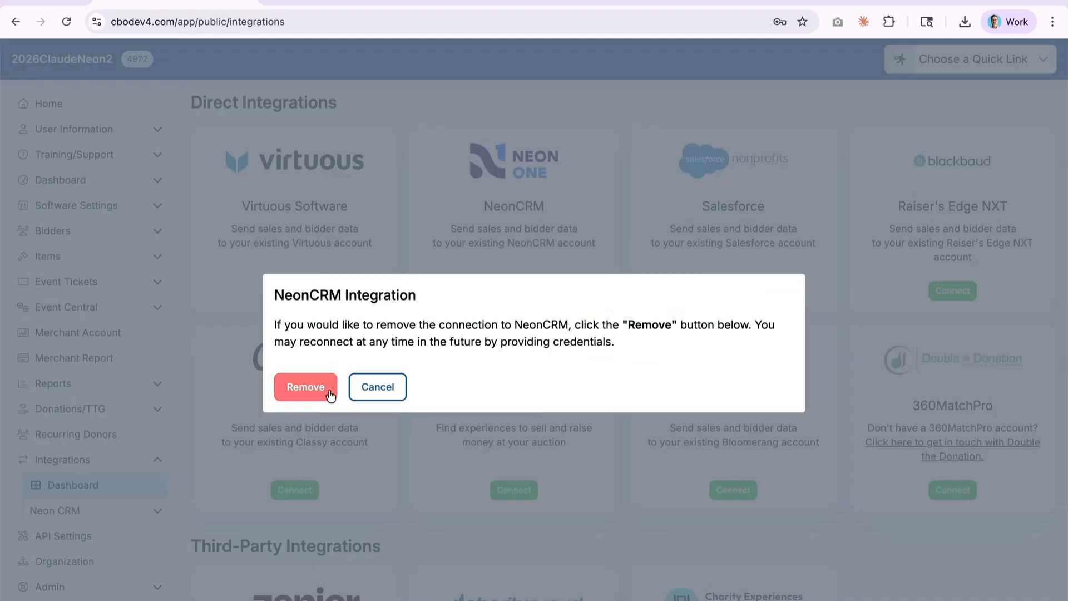
pyautogui.click(391, 386)
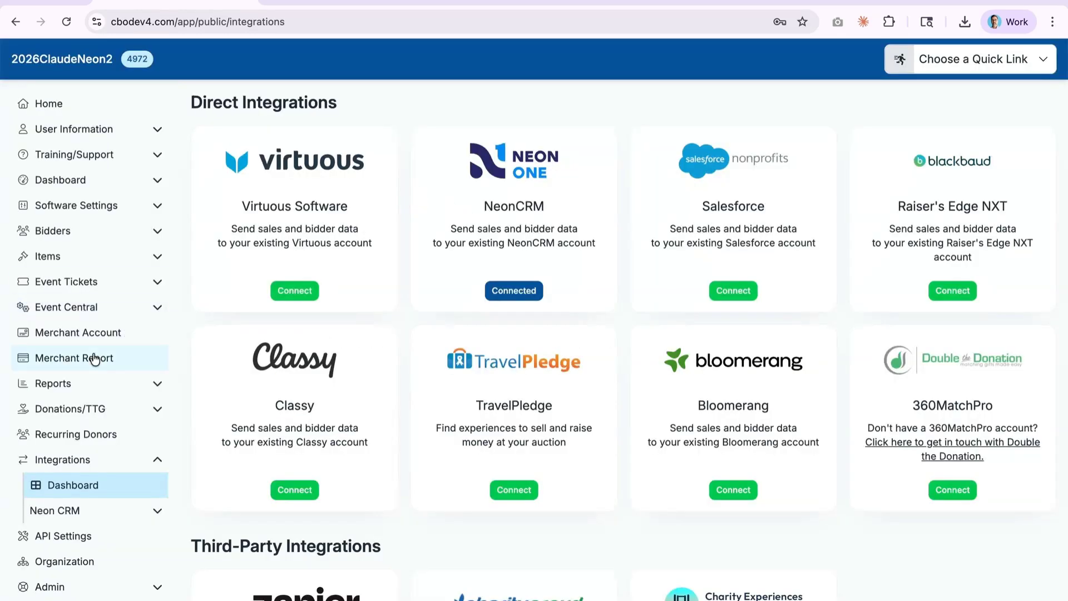
# - Open the Neon CRM integration settings and choose the campaign Hoot 4 Hope 5K (Trial Example) for syncing
pyautogui.scroll(-1, 89, 356)
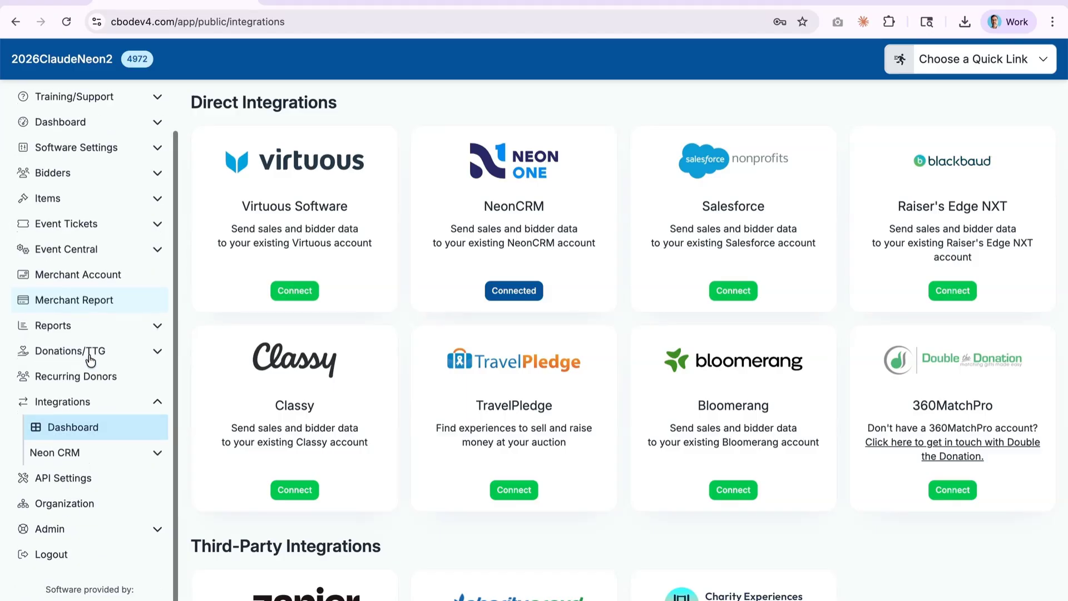
pyautogui.click(73, 457)
pyautogui.scroll(-3, 118, 508)
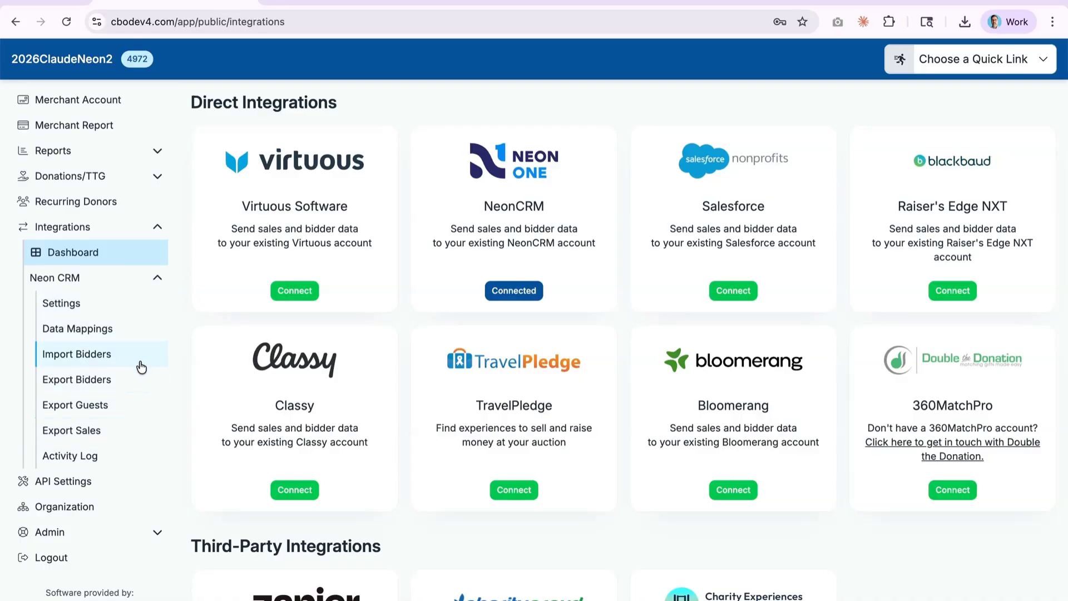
pyautogui.click(124, 313)
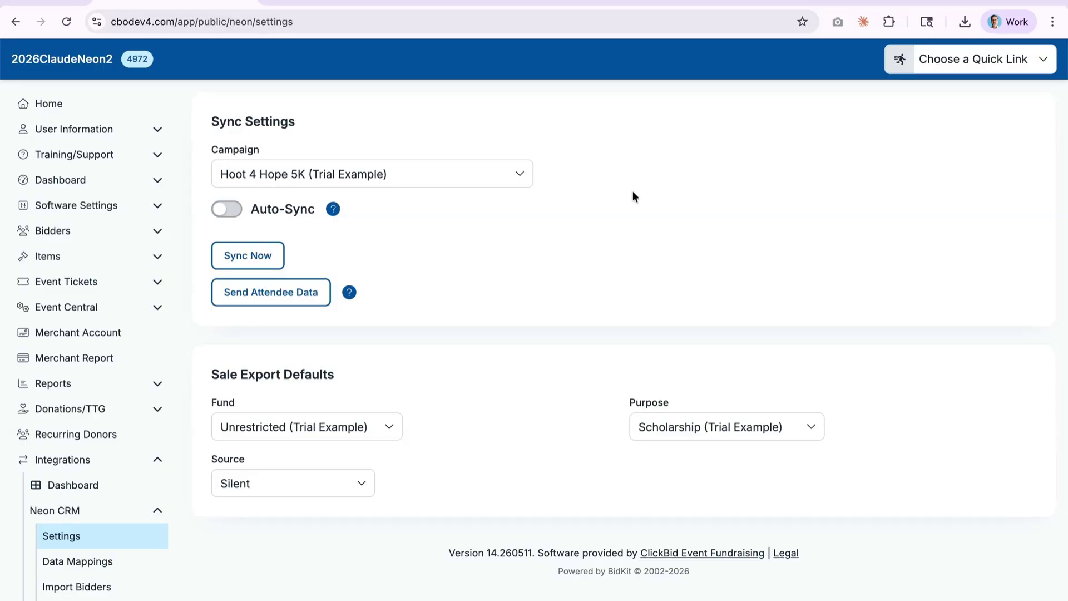
pyautogui.click(270, 170)
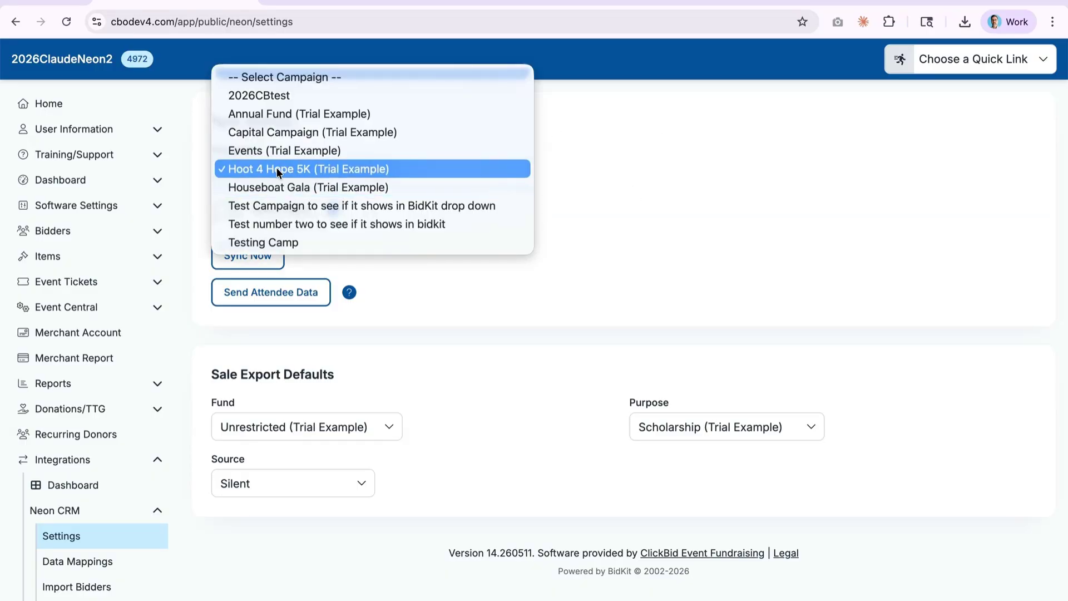
pyautogui.click(285, 168)
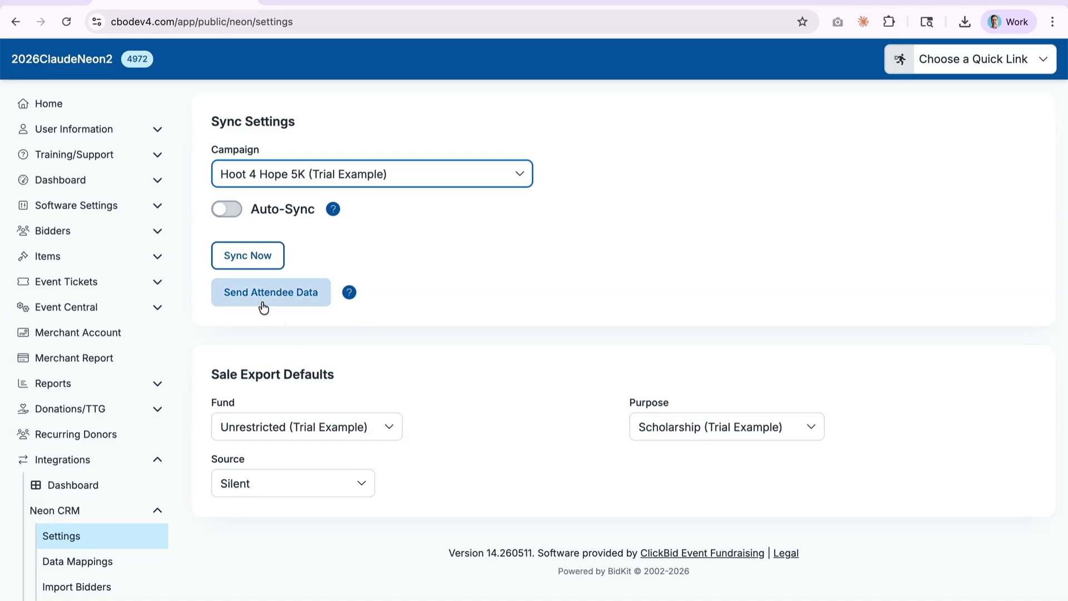
# - Read the help note on Send Attendee Data and dismiss it
pyautogui.click(349, 292)
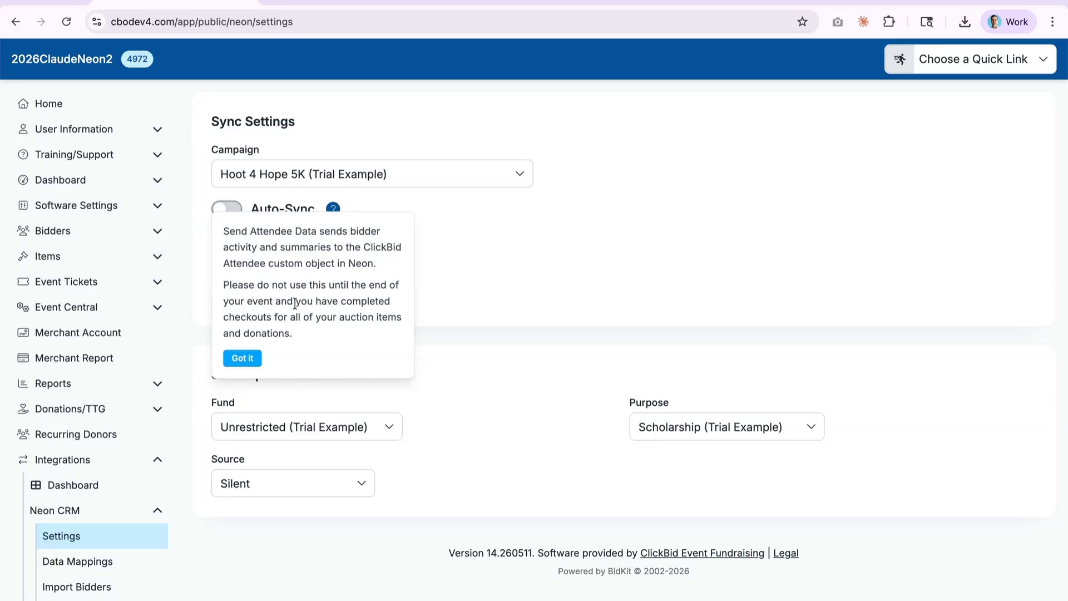
pyautogui.click(242, 358)
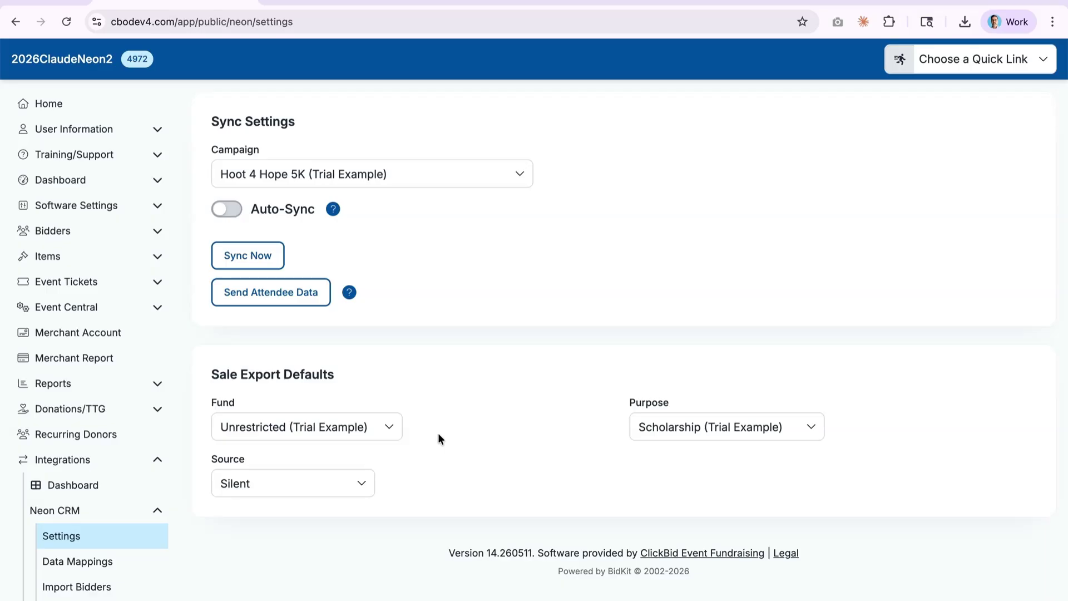
# - Open the Neon CRM data mappings and view the custom mapping fields offered for the Donation field type
pyautogui.scroll(-3, 91, 544)
pyautogui.click(83, 420)
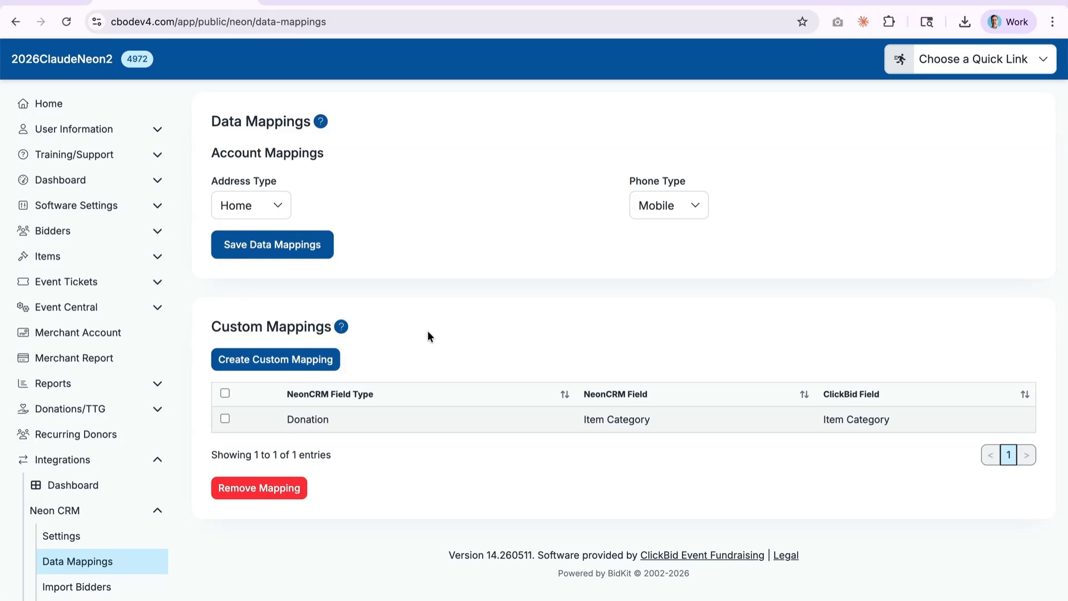
pyautogui.click(326, 373)
pyautogui.click(220, 337)
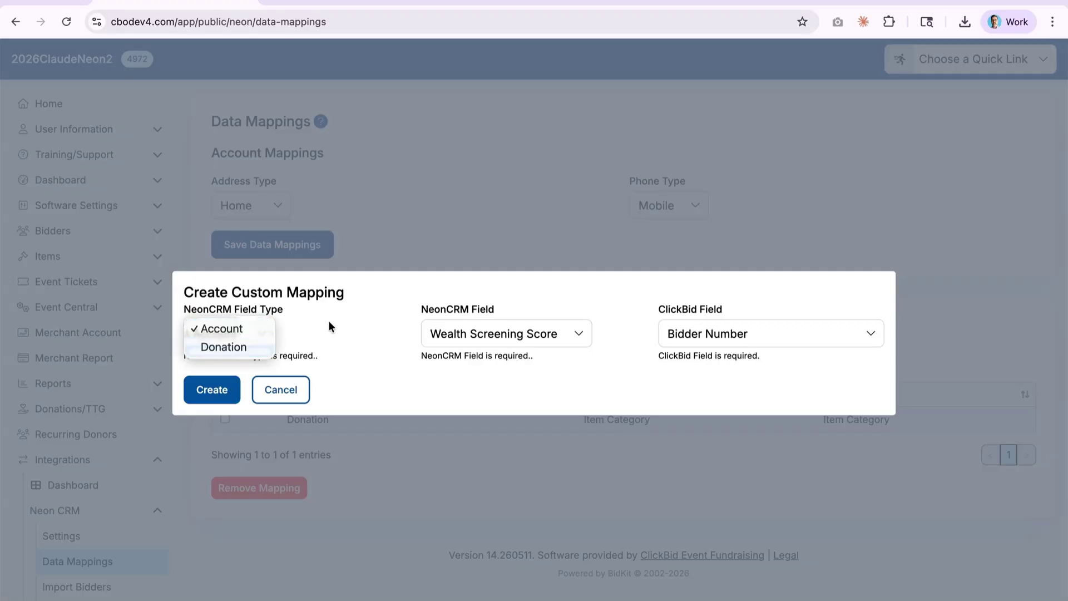
pyautogui.click(239, 346)
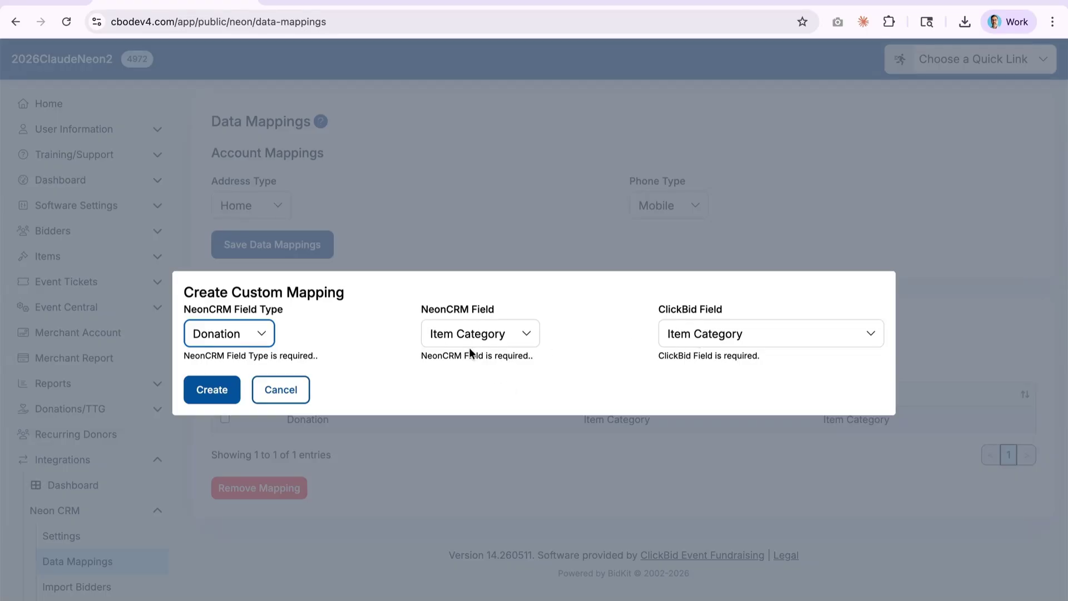
# - View the custom field categories in Neon CRM's Global Settings, and return to ClickBid to cancel the new custom mapping
pyautogui.click(304, 3)
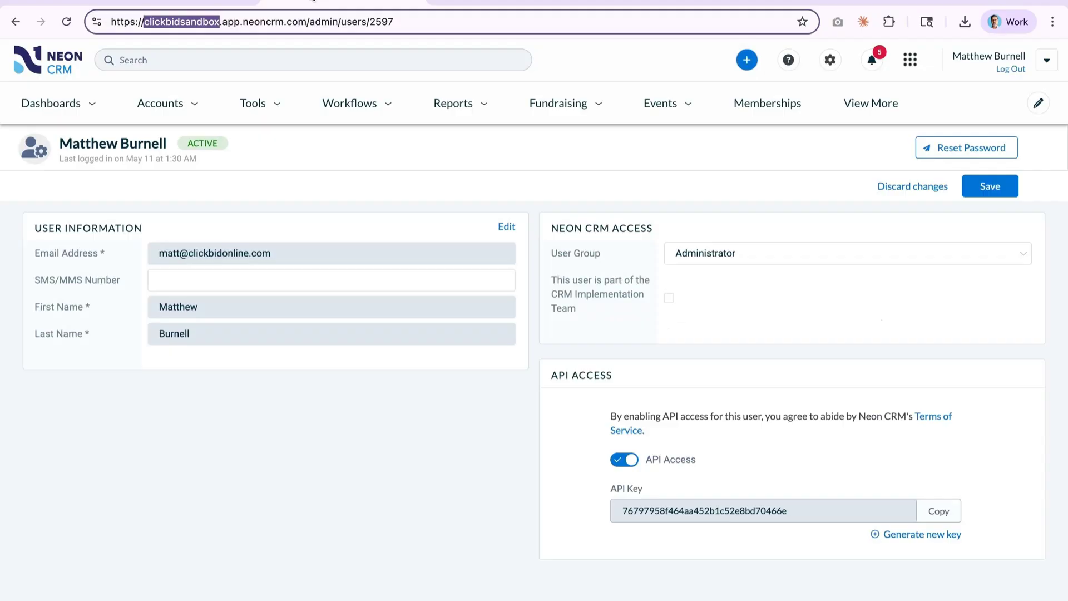
pyautogui.click(831, 61)
pyautogui.click(729, 92)
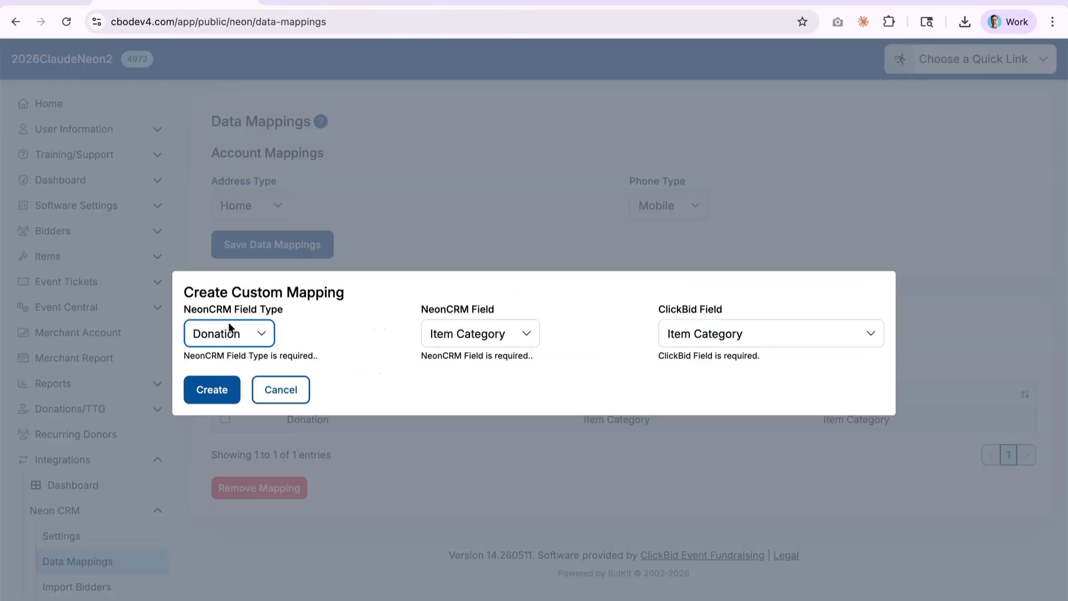
pyautogui.click(280, 389)
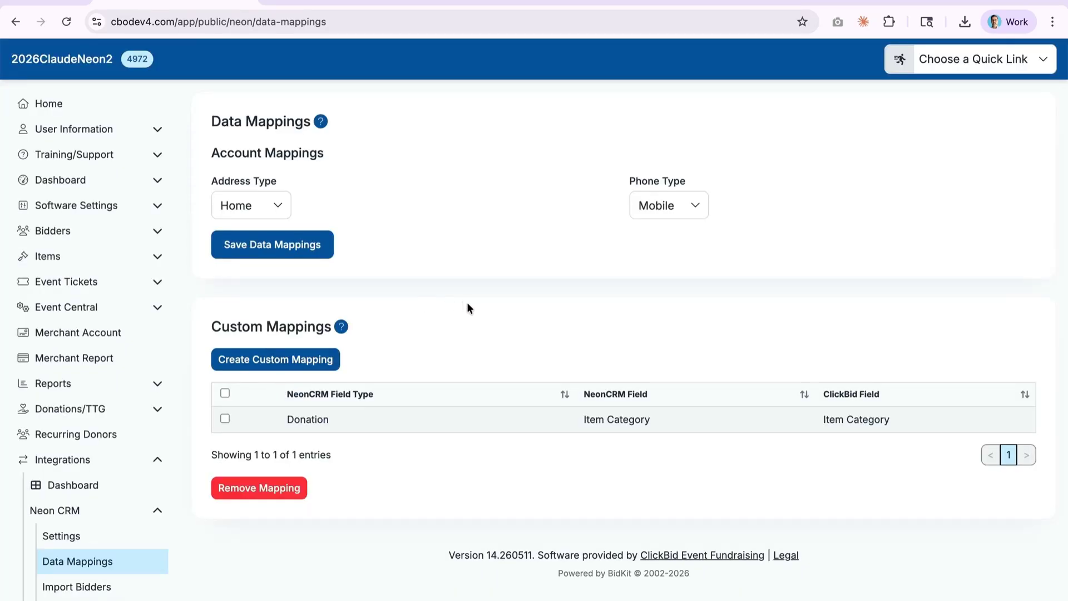
# - Open the list of NeonCRM donors available for import as bidders
pyautogui.click(105, 587)
pyautogui.scroll(-2, 160, 455)
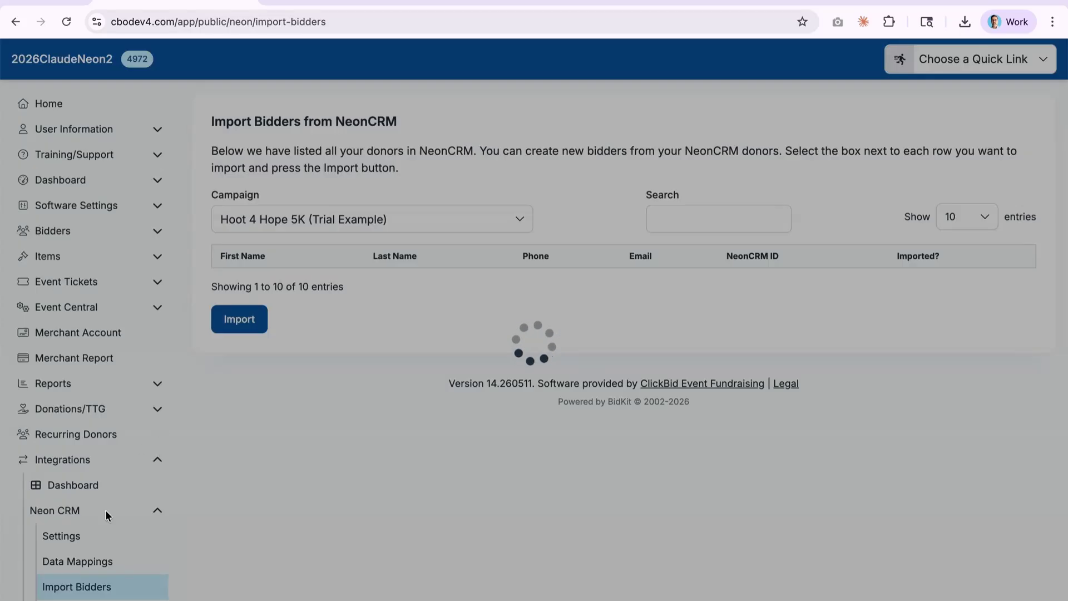
pyautogui.scroll(-2, 106, 562)
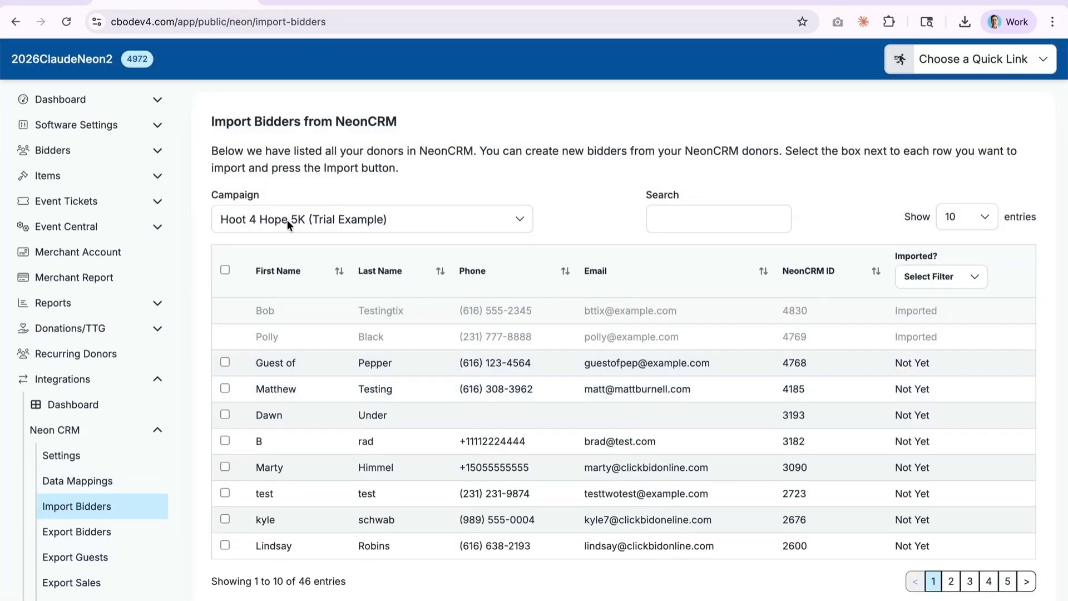
# - Switch to Neon CRM and view the overview of the fundraising campaign Hoot 4 Hope 5K (Trial Example)
pyautogui.click(346, 1)
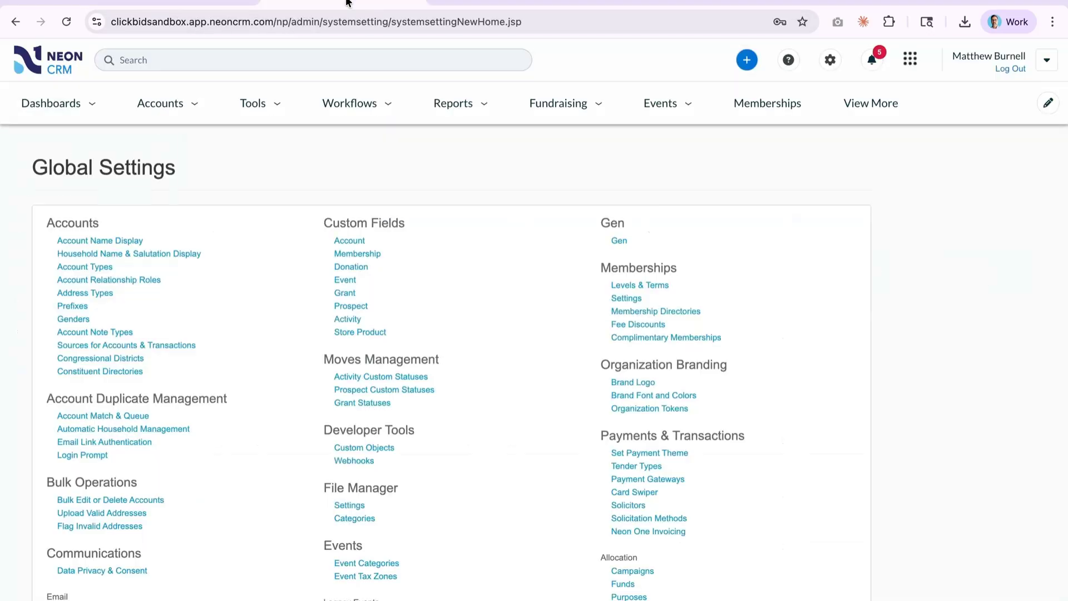
pyautogui.click(570, 108)
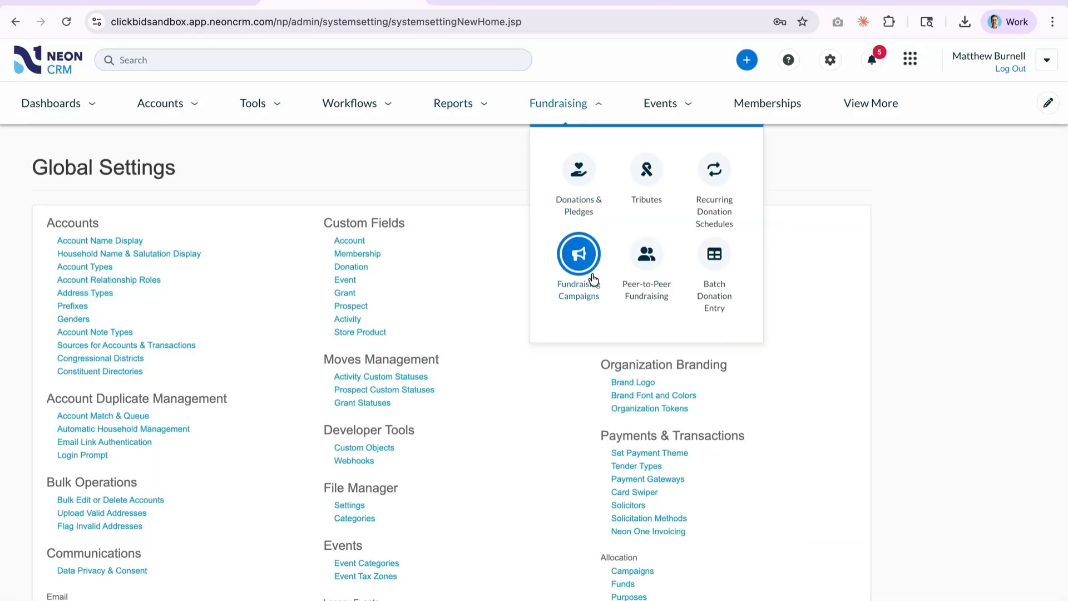
pyautogui.click(579, 254)
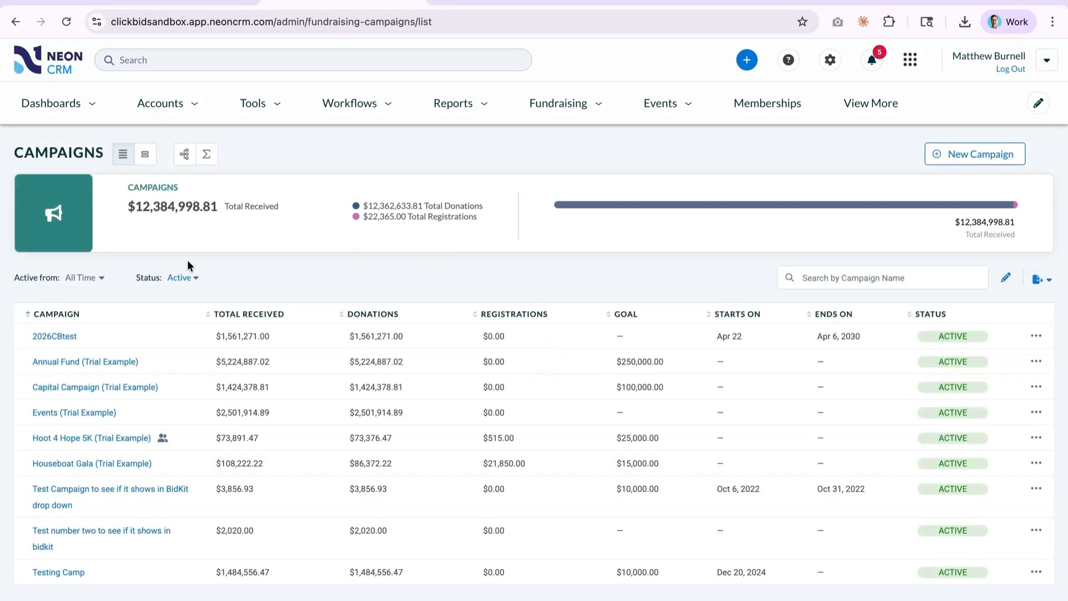
pyautogui.click(53, 438)
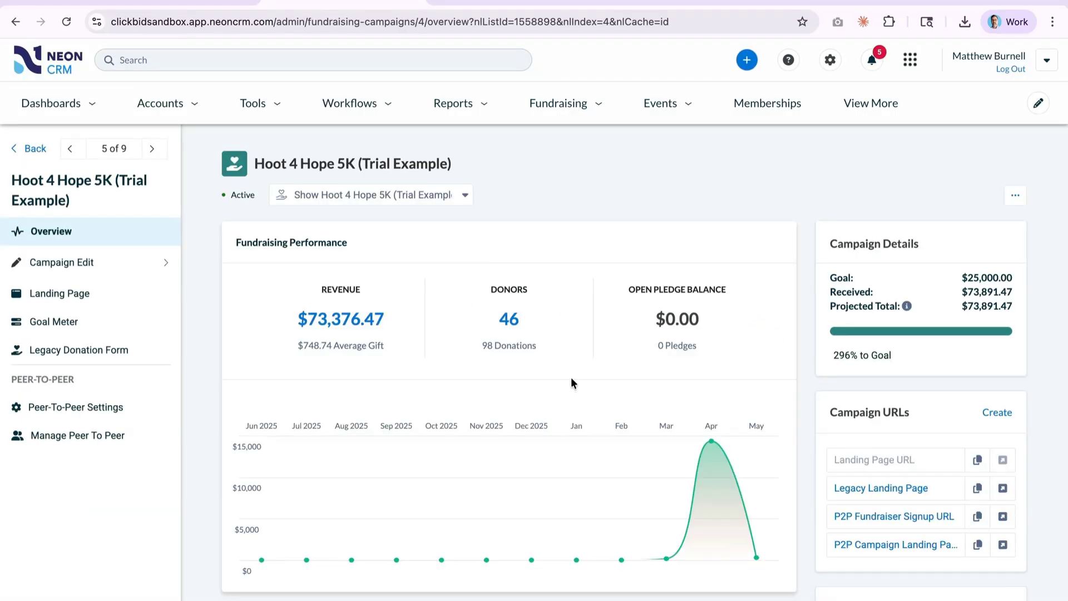
# - Return to ClickBid and import the "test test" donor of the Hoot 4 Hope 5K (Trial Example) campaign as a bidder
pyautogui.click(160, 11)
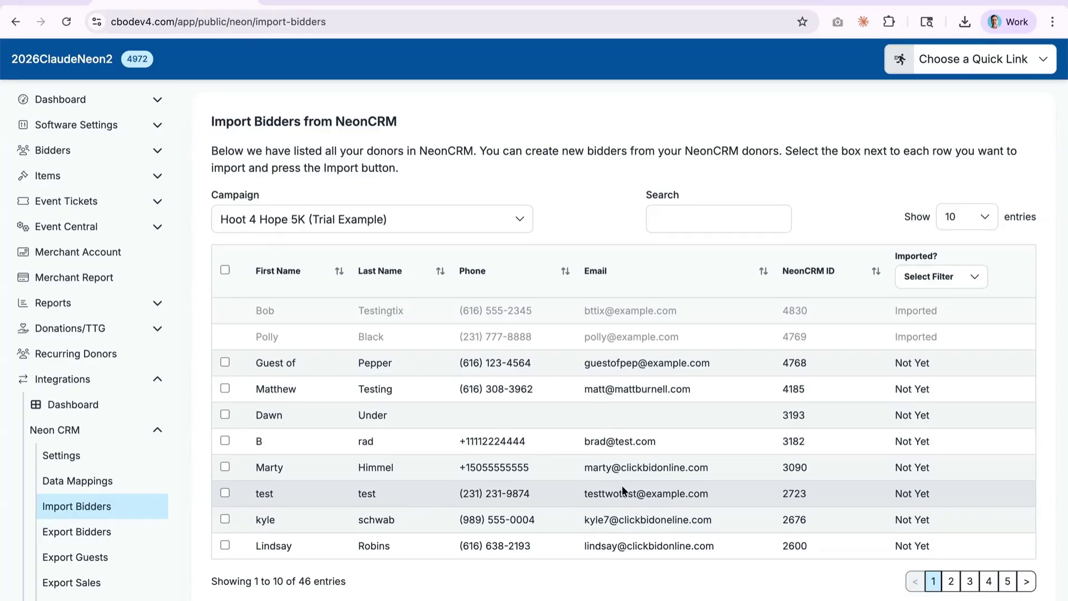
pyautogui.click(225, 493)
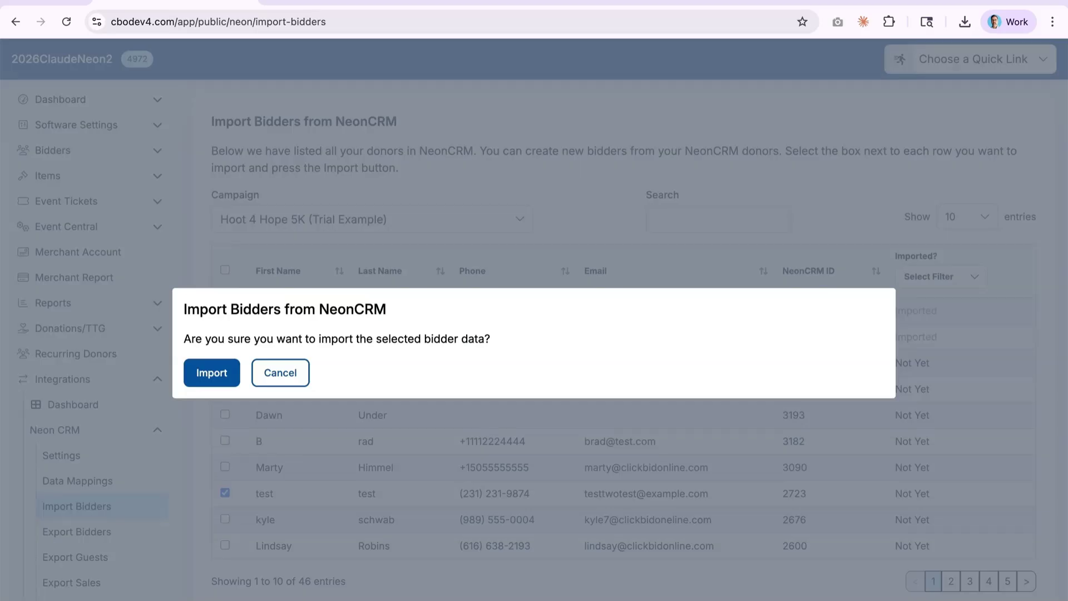
pyautogui.click(214, 371)
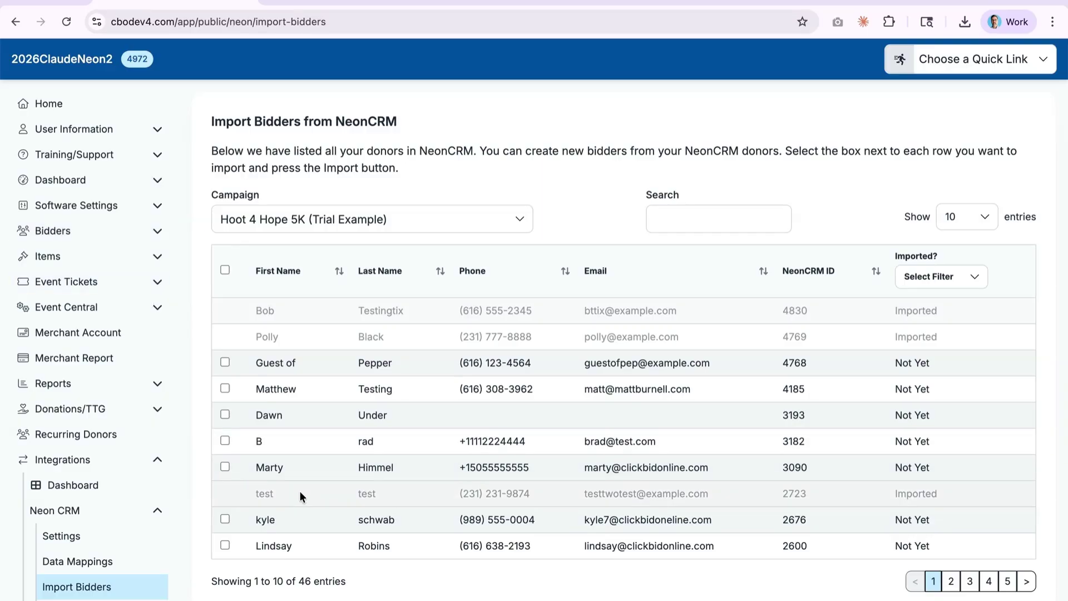
# - Open the list of bidders for export to NeonCRM and export the Supertesting Account bidder
pyautogui.scroll(-2, 335, 485)
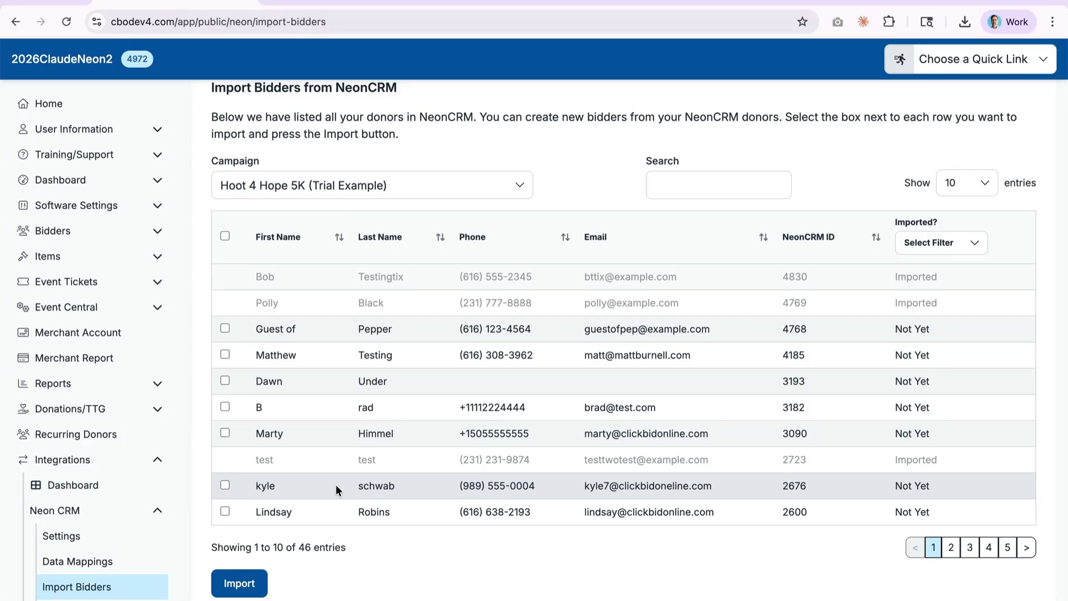
pyautogui.scroll(-3, 131, 500)
pyautogui.click(93, 530)
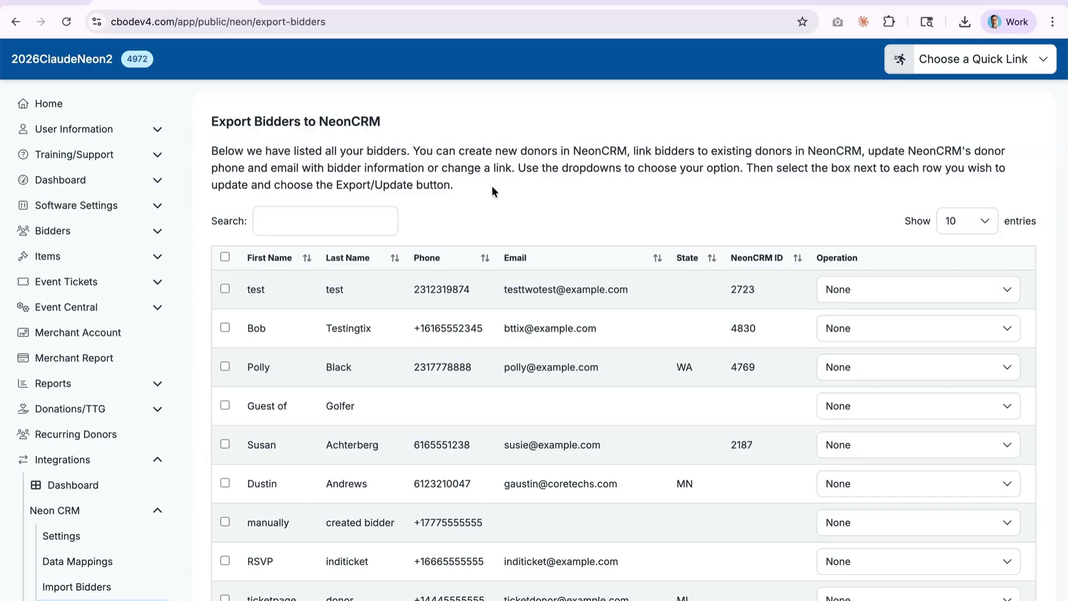
pyautogui.scroll(-3, 477, 356)
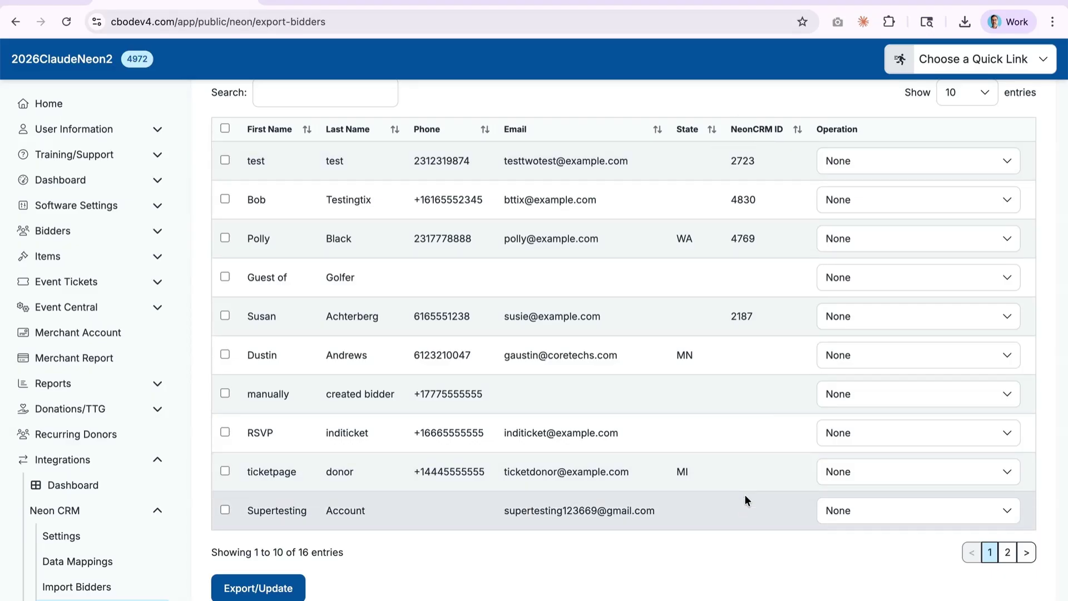
pyautogui.click(225, 510)
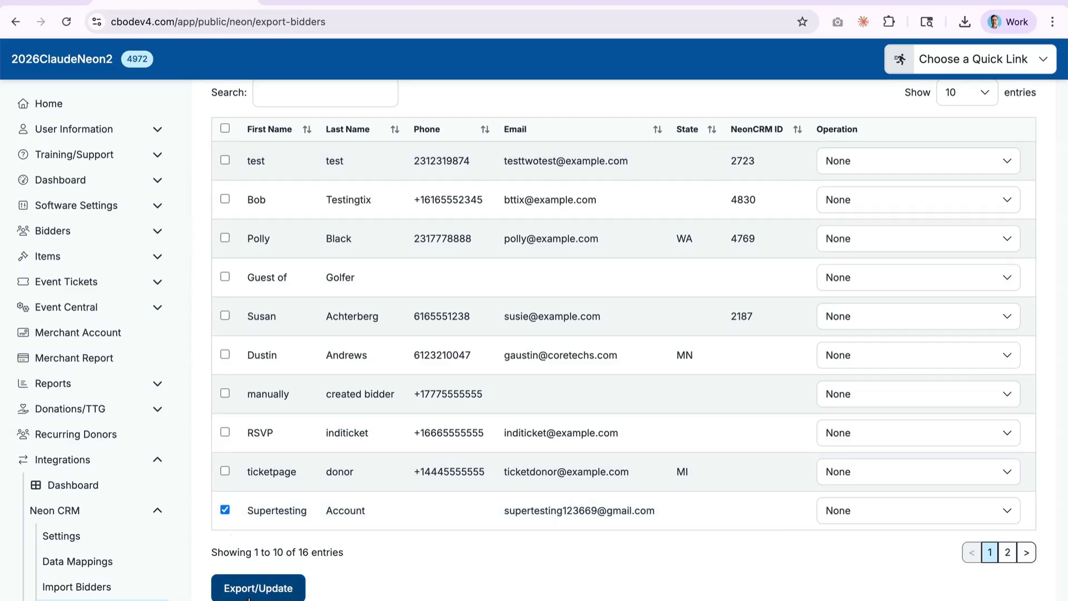
pyautogui.click(253, 589)
pyautogui.click(229, 388)
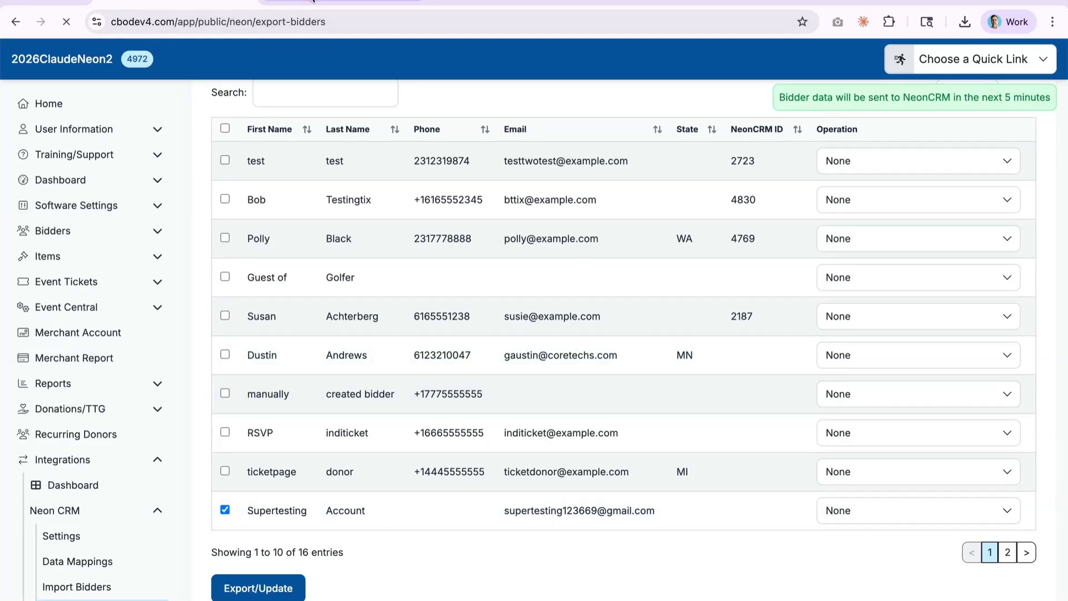
# - Switch to Neon CRM, search for "supertesting", and review the About details of the Supertesting Account record
pyautogui.click(312, 2)
pyautogui.click(225, 57)
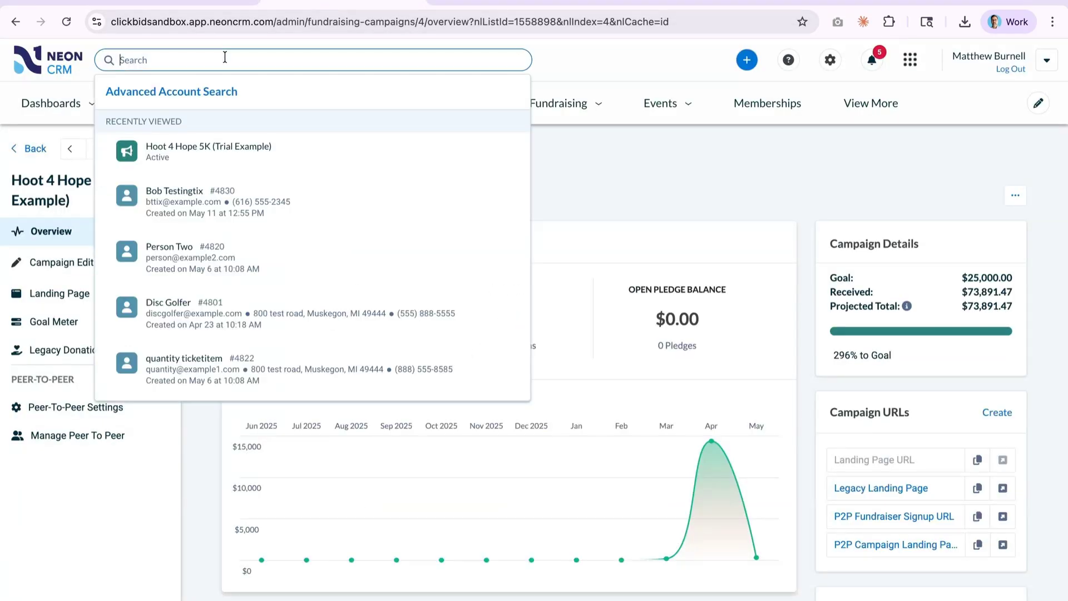
pyautogui.write('account')
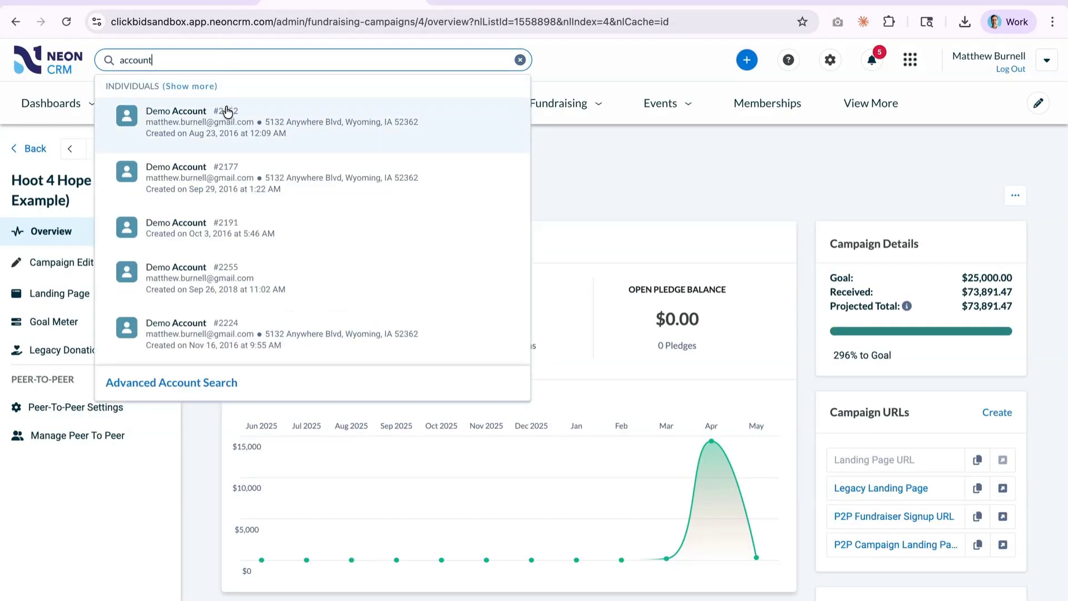
pyautogui.doubleClick(163, 58)
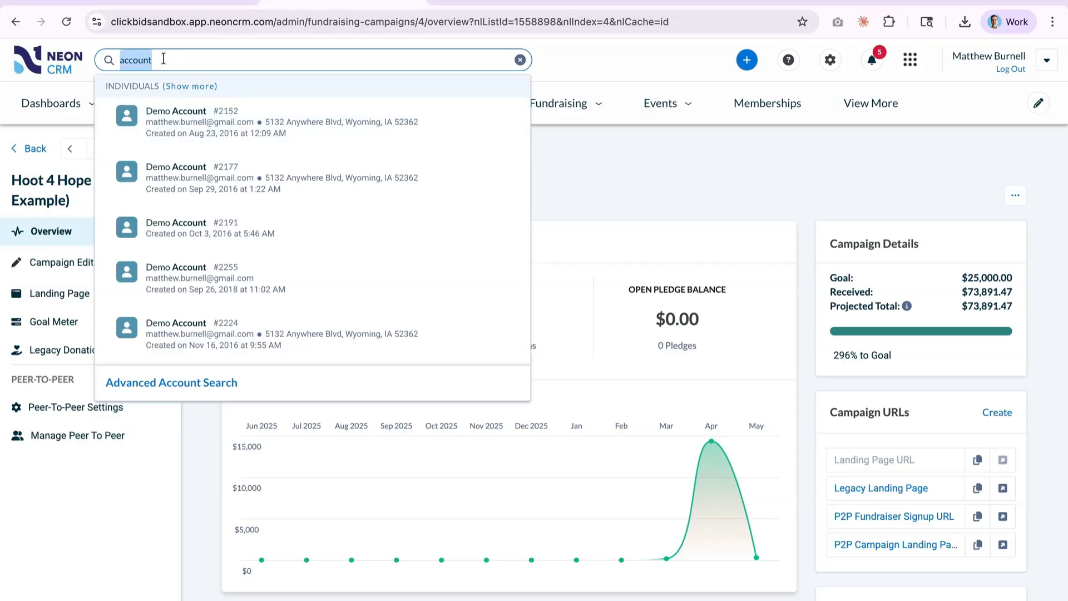
pyautogui.write('supertesting')
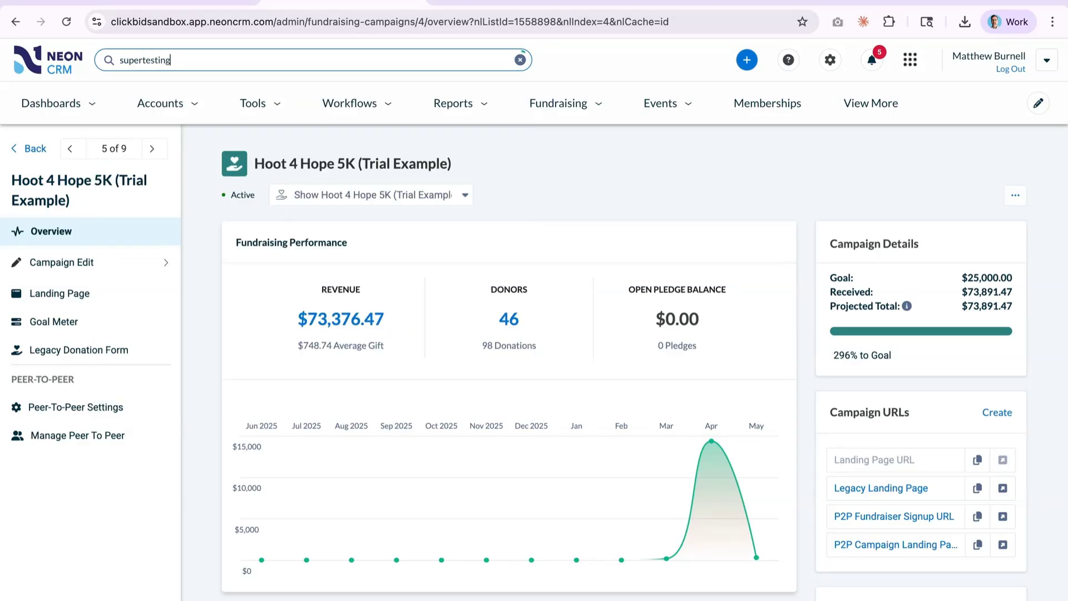
pyautogui.click(161, 109)
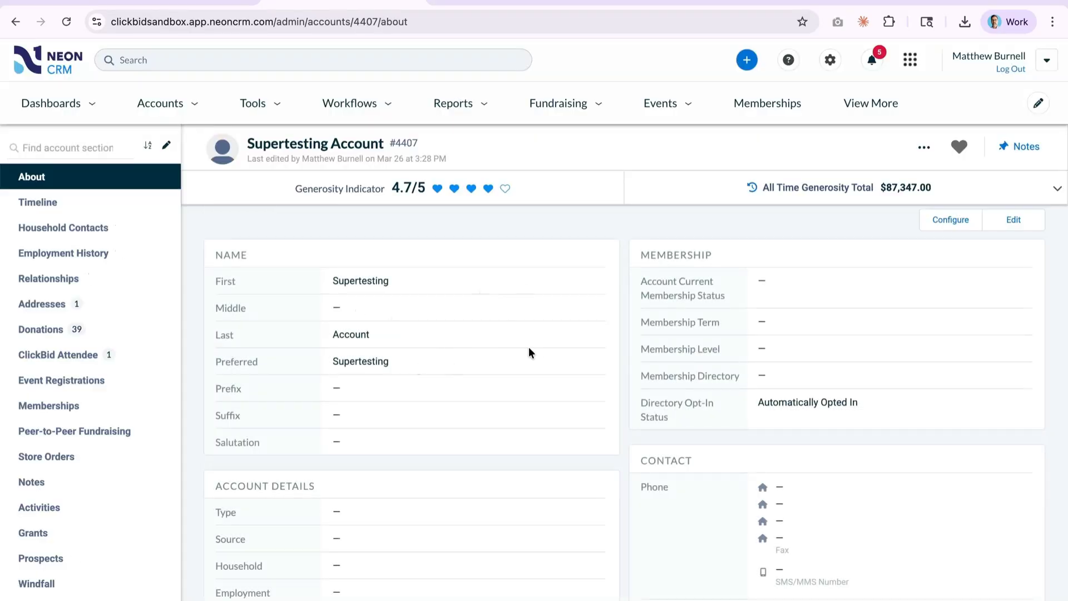
pyautogui.scroll(-4, 625, 220)
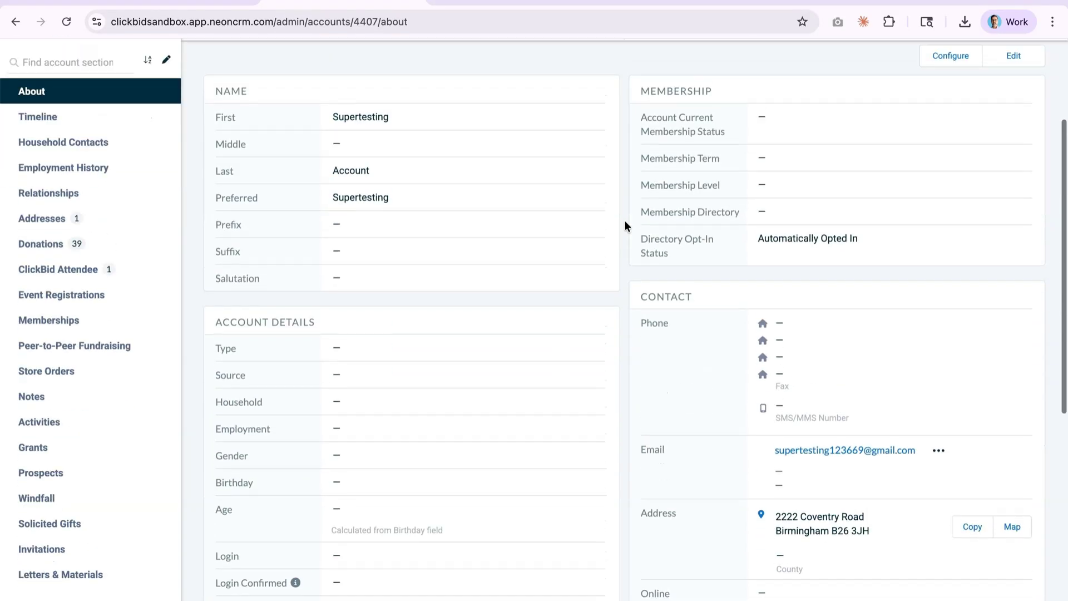
pyautogui.scroll(5, 626, 220)
# - Return to ClickBid and check the Supertesting Account bidder's email and NeonCRM ID in the bidder export list
pyautogui.click(175, 5)
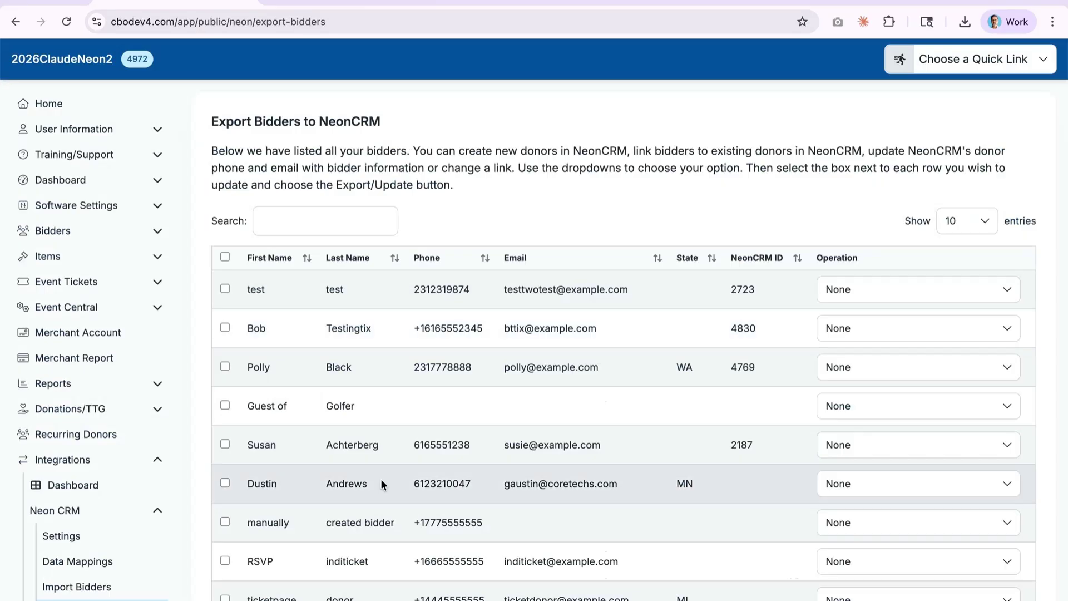
pyautogui.scroll(-2, 421, 452)
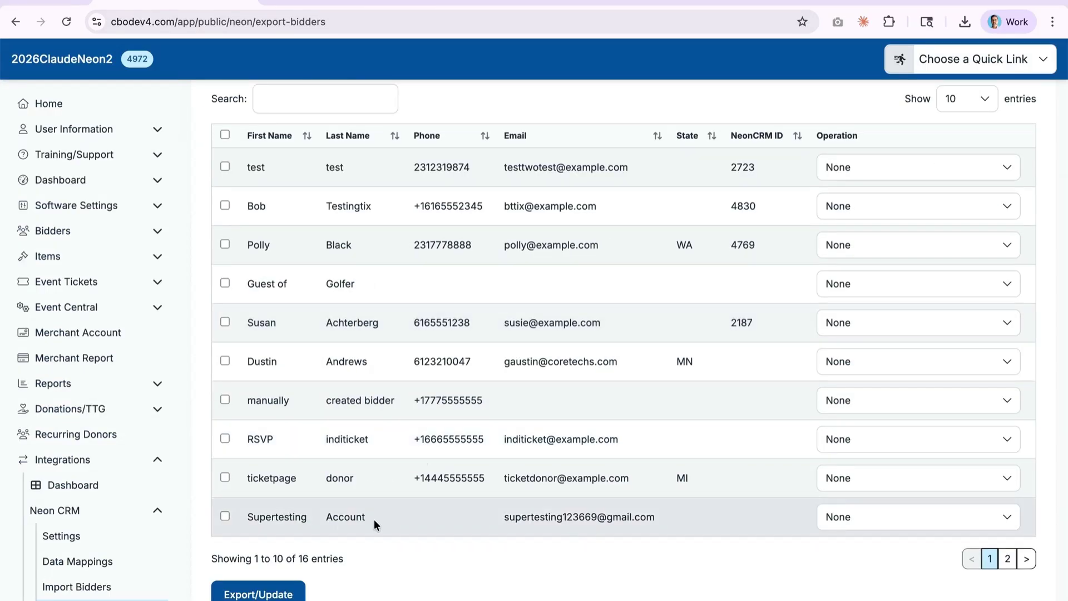
pyautogui.scroll(2, 375, 519)
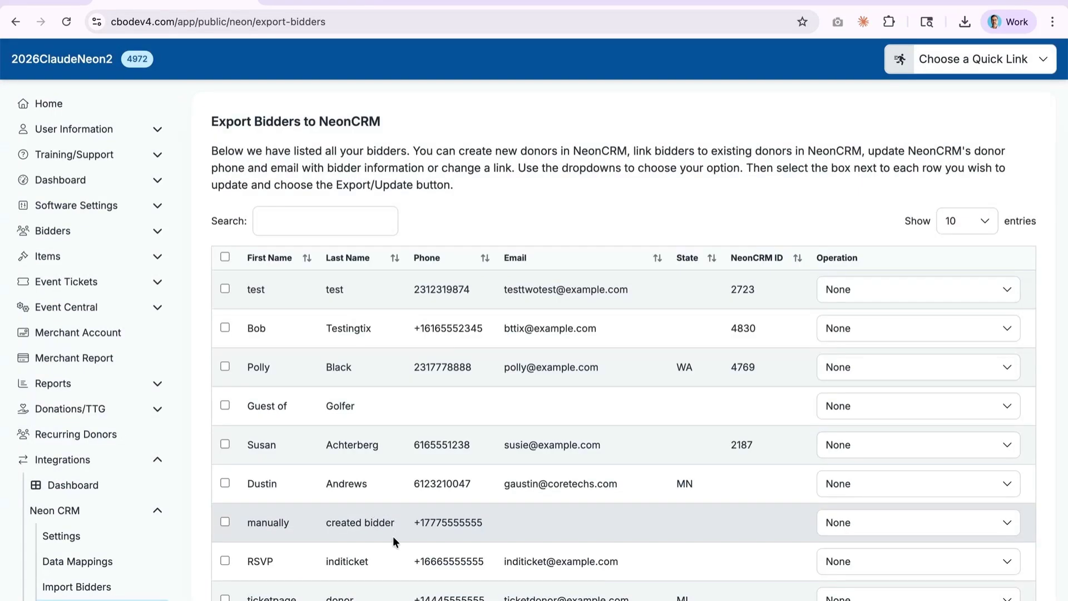
pyautogui.scroll(-2, 393, 535)
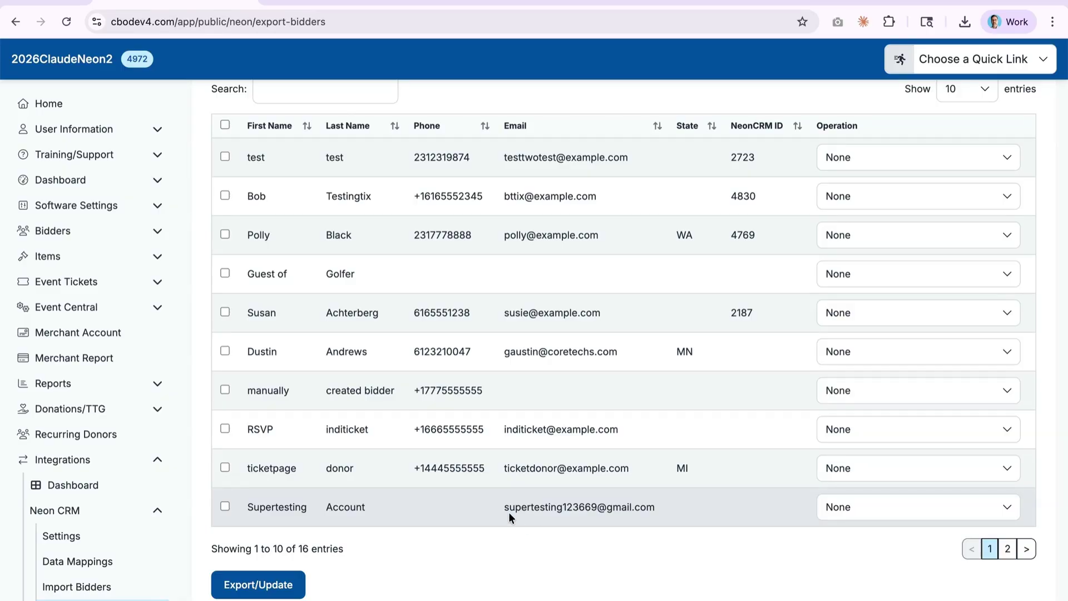
pyautogui.moveTo(505, 512); pyautogui.dragTo(657, 509)
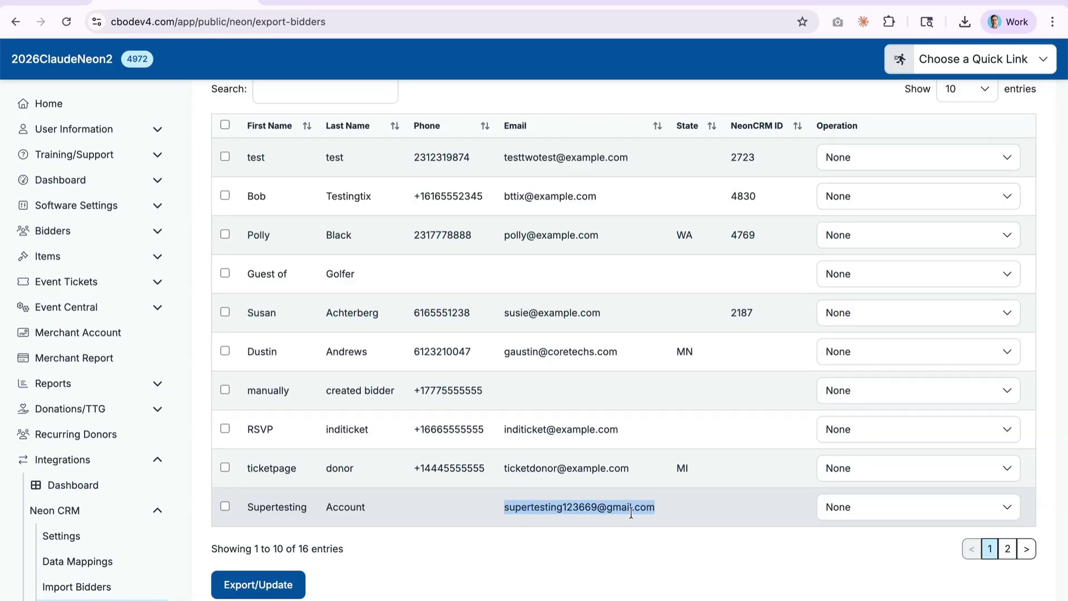
pyautogui.press('super+Tab')
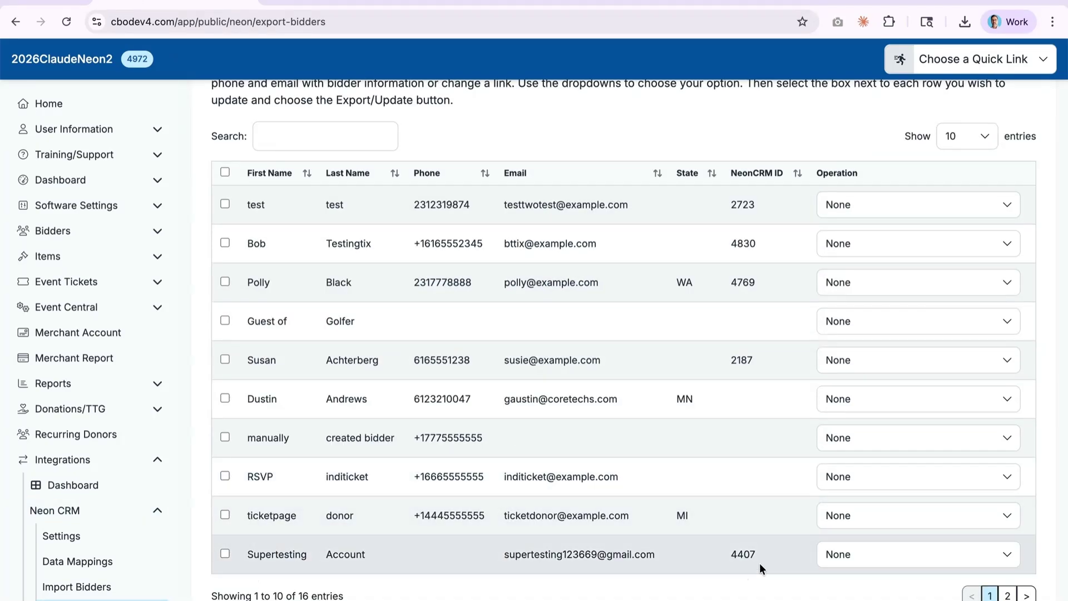
# - View the export operations offered for the linked Supertesting Account bidder and the unlinked ticketpage donor bidder, leaving both at None
pyautogui.click(834, 554)
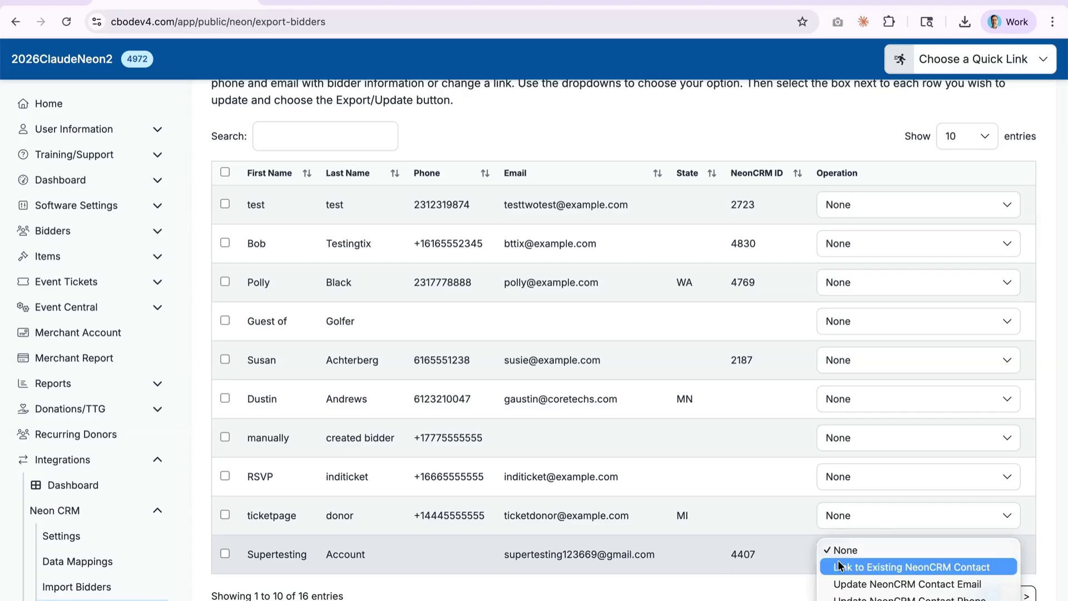
pyautogui.click(780, 521)
pyautogui.click(846, 514)
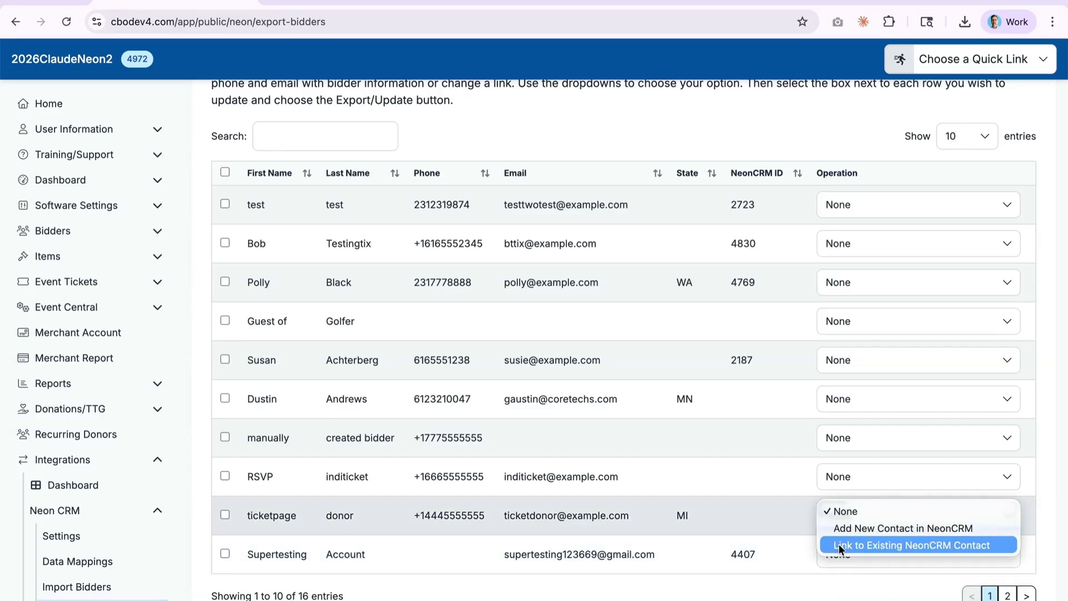
pyautogui.click(759, 517)
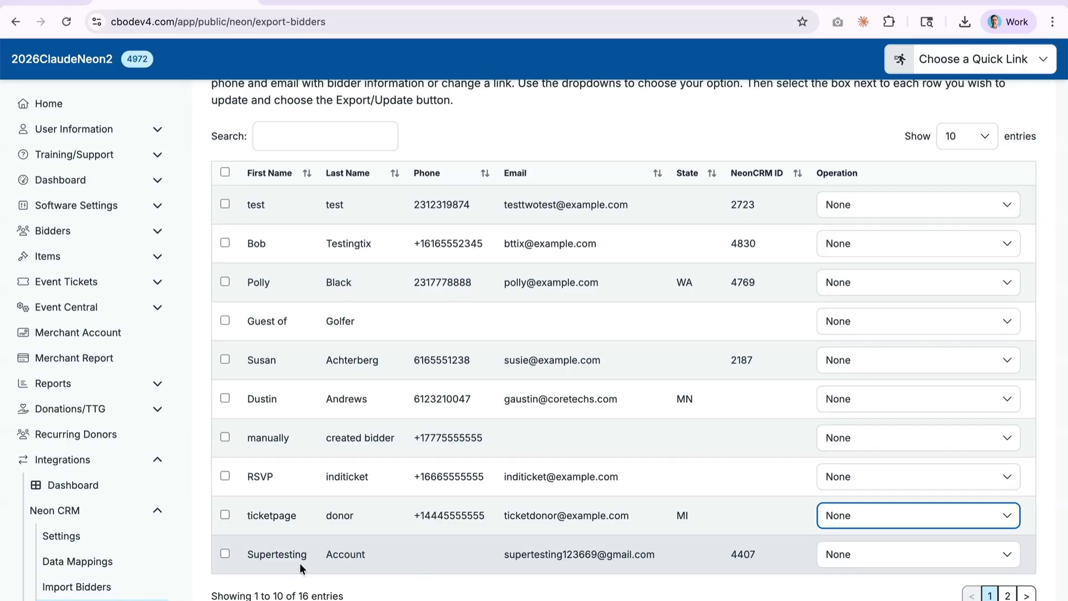
# - Open Manage Bidders, filter the first names by "super", and view the matching bidder's tags
pyautogui.click(77, 238)
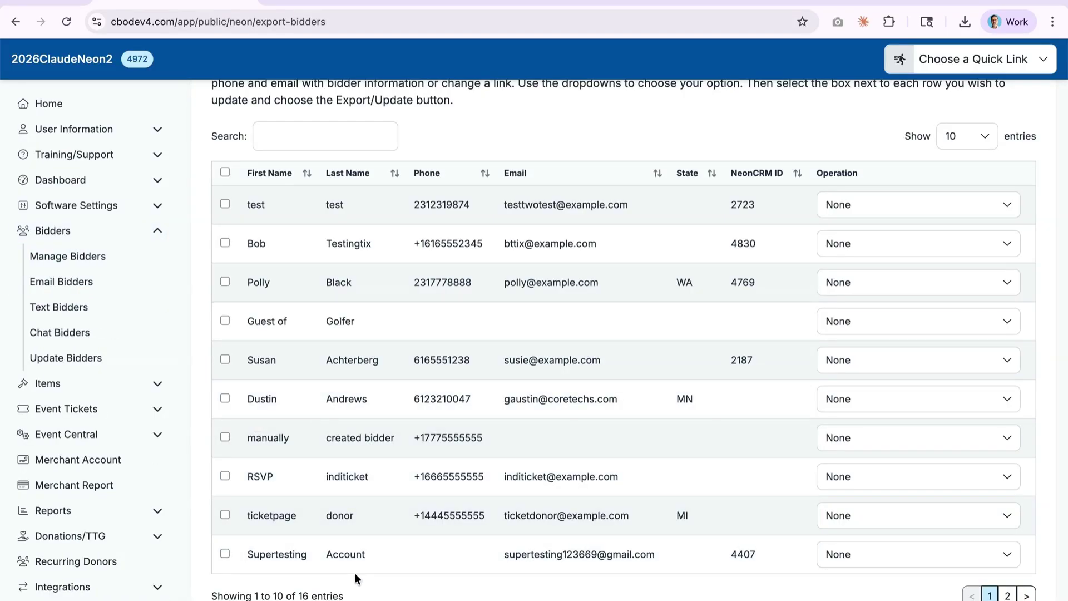
pyautogui.click(107, 263)
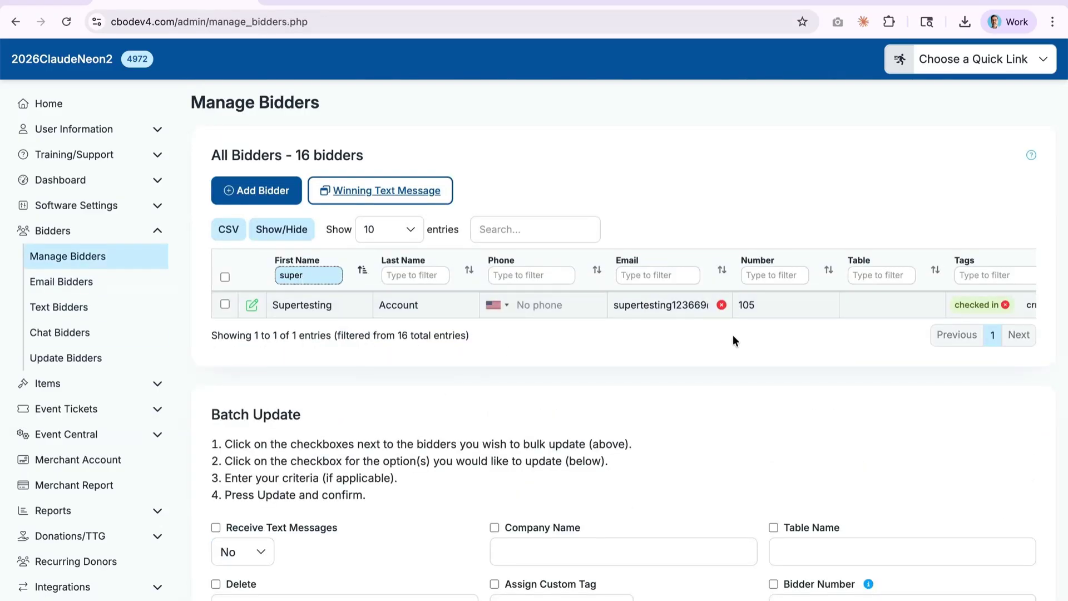
pyautogui.hscroll(2, 571, 312)
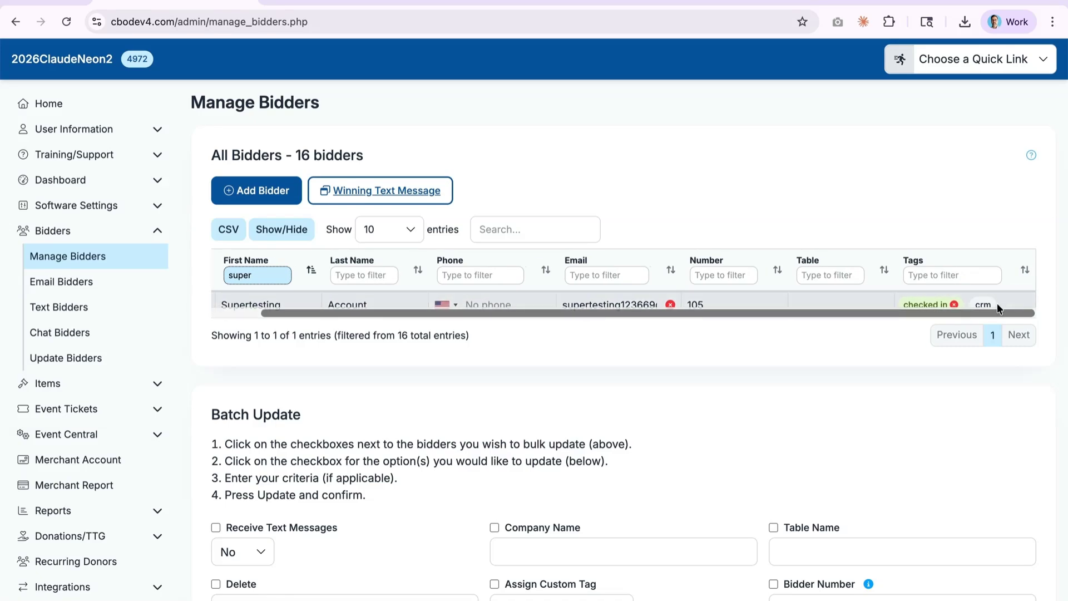
pyautogui.click(946, 278)
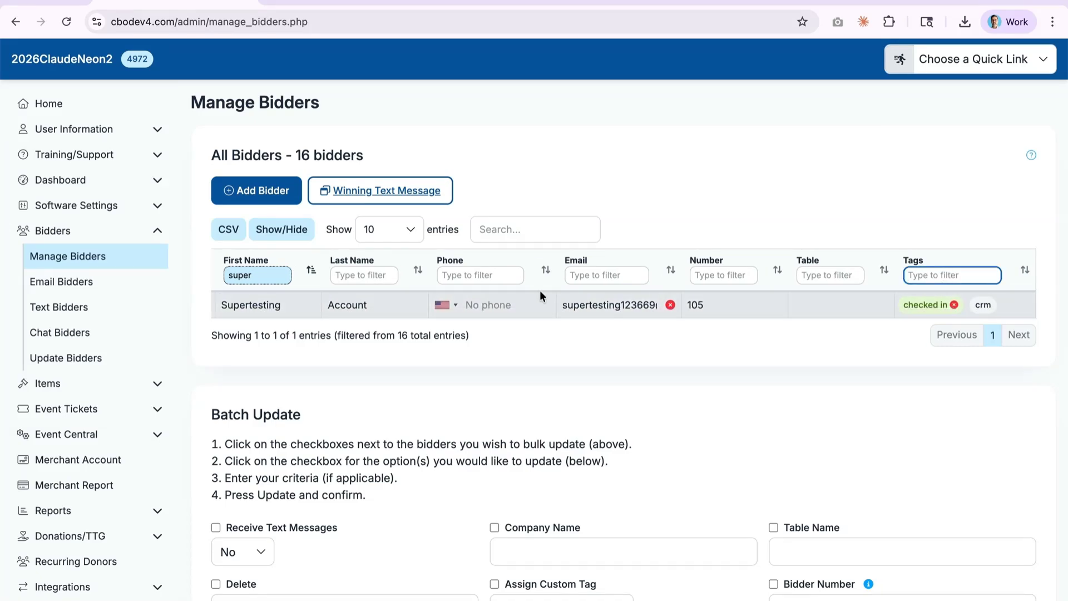
pyautogui.hscroll(-2, 536, 311)
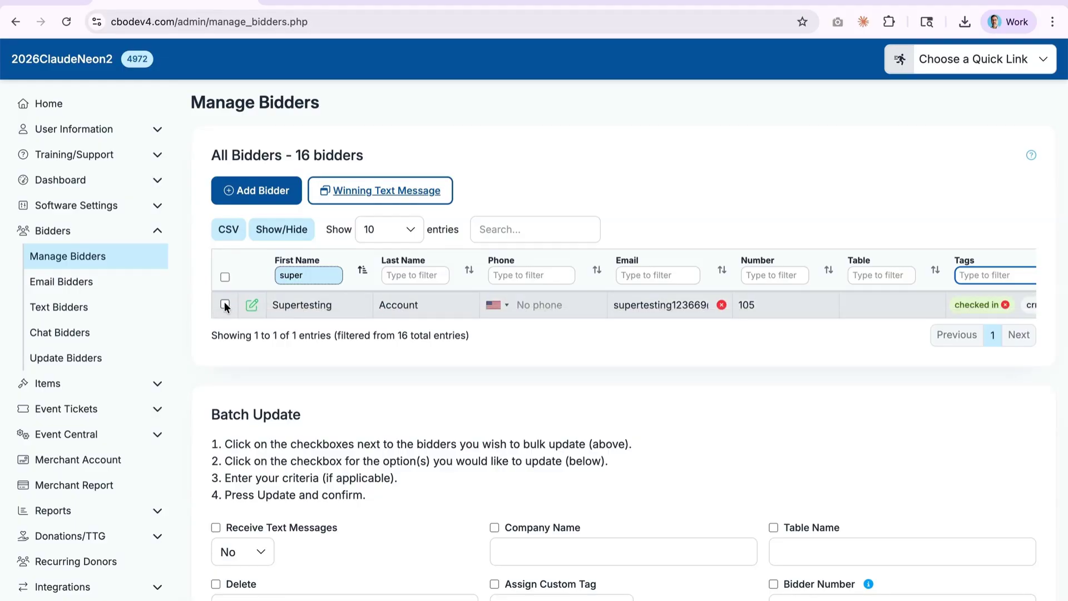
# - Open the list of event guests available for export to NeonCRM as accounts
pyautogui.click(74, 585)
pyautogui.click(89, 497)
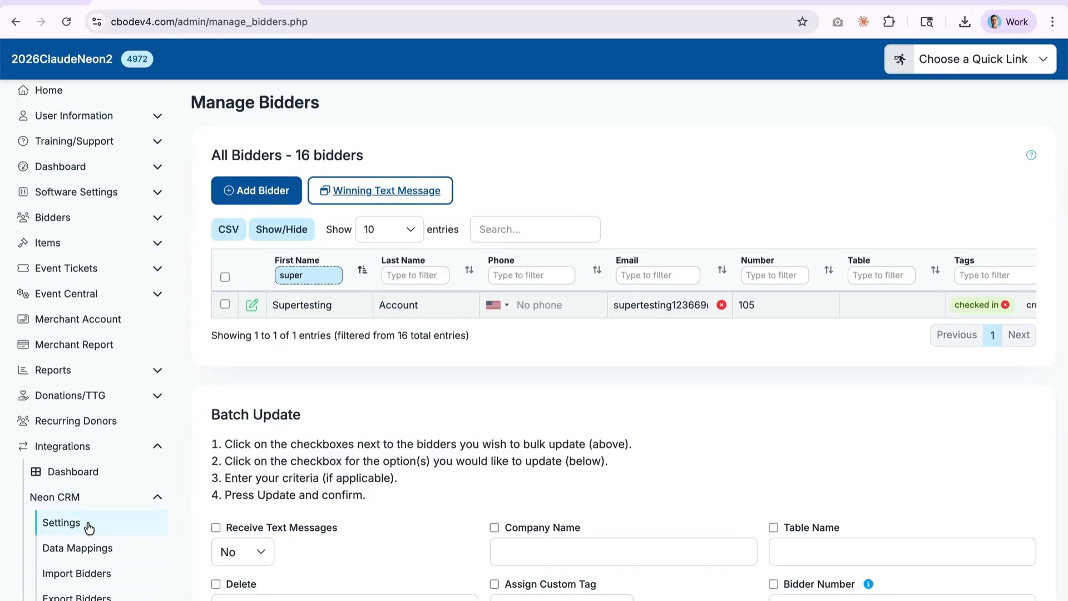
pyautogui.scroll(-3, 89, 543)
pyautogui.click(89, 547)
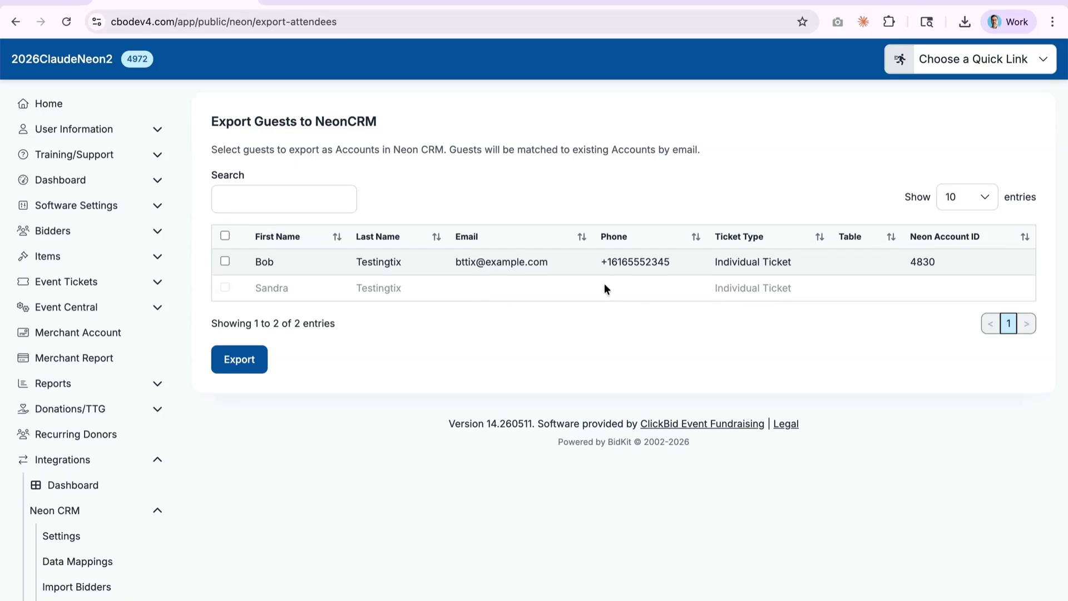
# - Open Manage Guests for the event tickets and fill in the missing email address of the second guest
pyautogui.click(105, 285)
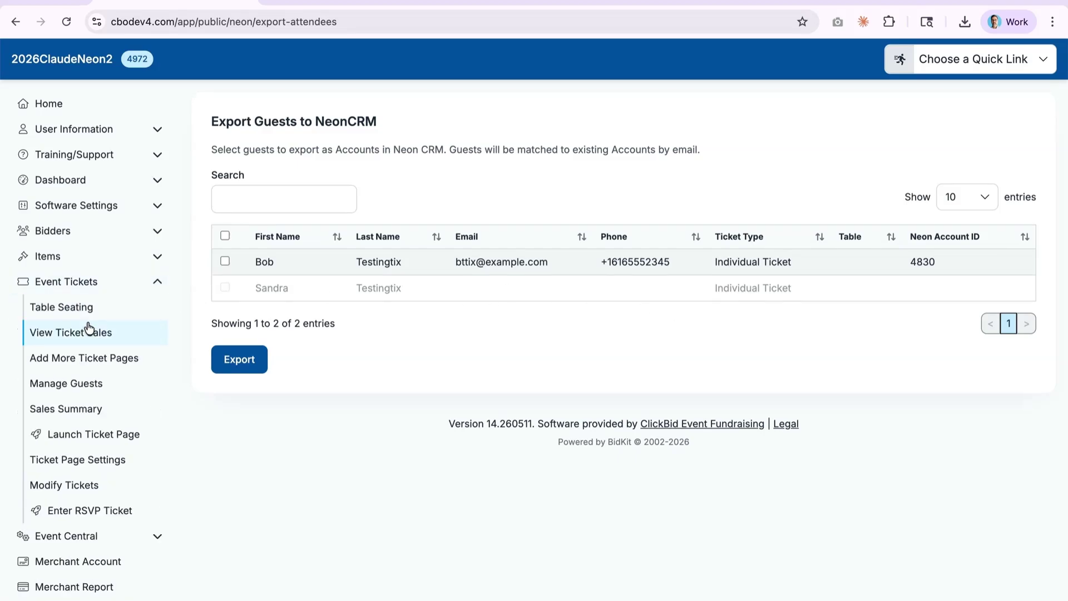
pyautogui.click(78, 384)
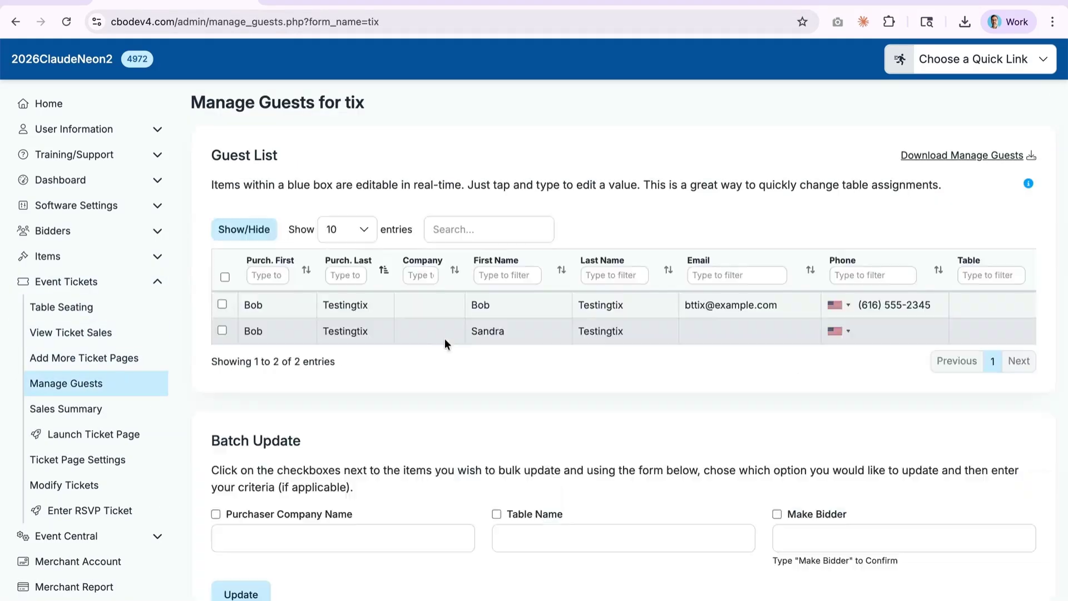
pyautogui.click(747, 330)
pyautogui.write('stt')
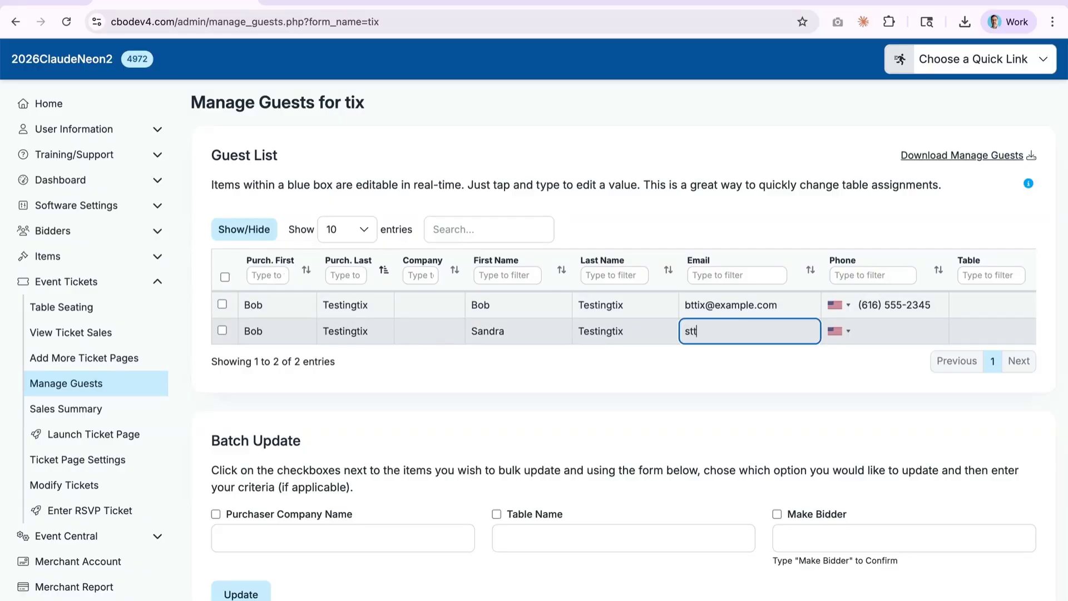
pyautogui.write('ix@example.com')
pyautogui.click(744, 376)
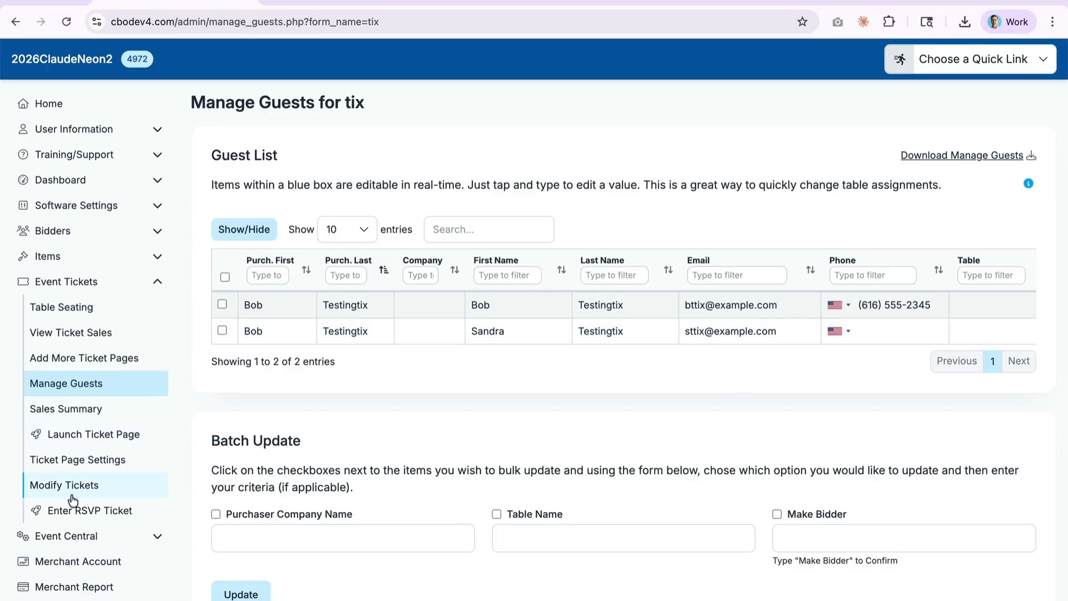
# - Open the guests available for export to NeonCRM, select the second guest without a Neon Account ID, and export that guest
pyautogui.scroll(-3, 69, 537)
pyautogui.click(72, 555)
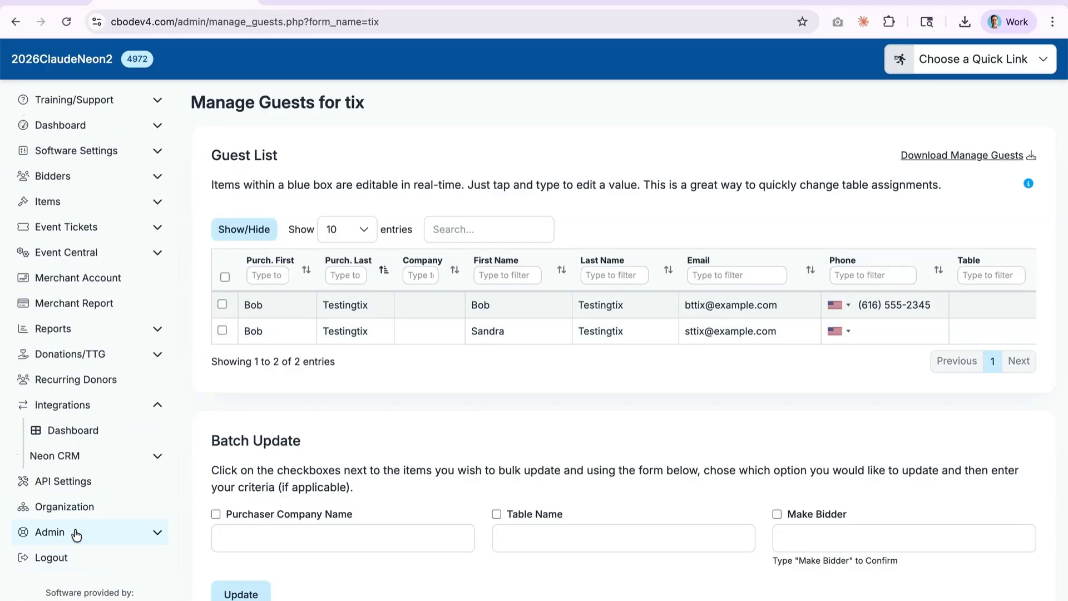
pyautogui.click(81, 457)
pyautogui.click(70, 582)
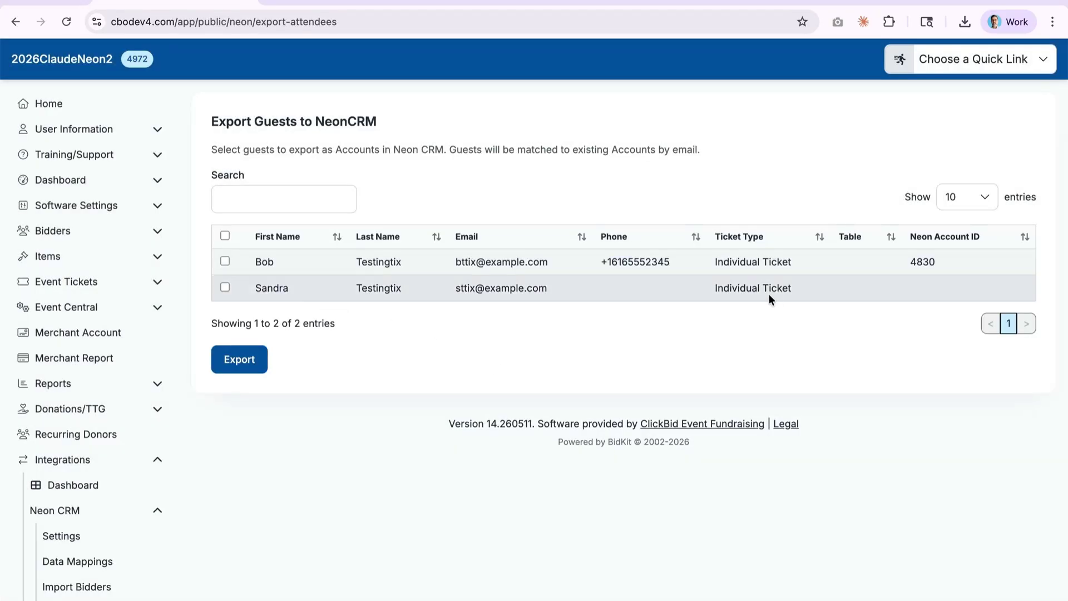
pyautogui.click(225, 287)
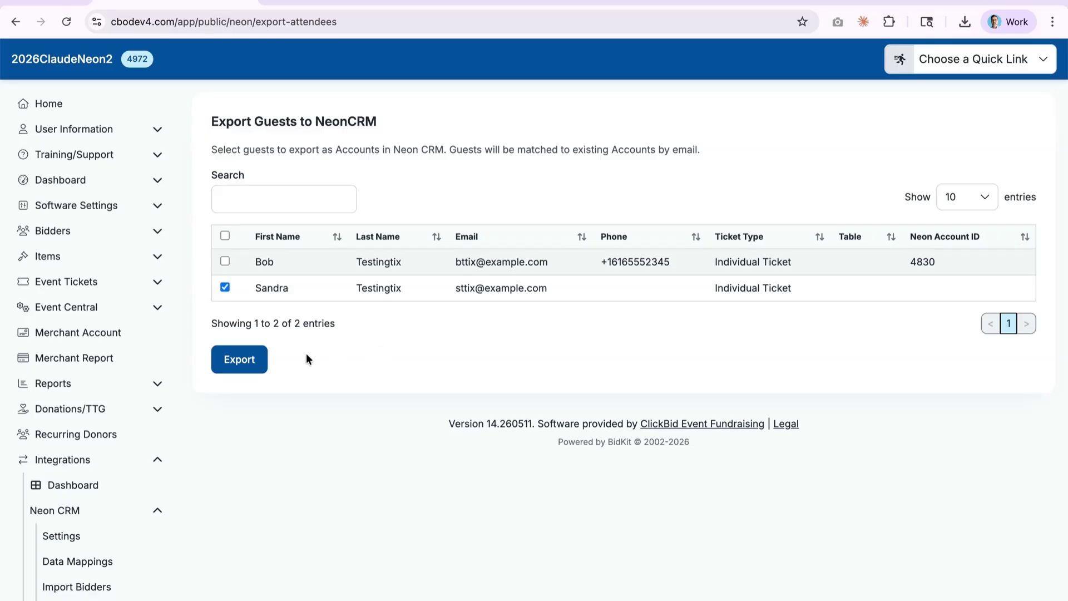
pyautogui.click(253, 362)
pyautogui.click(234, 371)
# - In Manage Guests for the event tickets, turn the second guest into a bidder with a Make Bidder batch update, then check its bidder assignment
pyautogui.click(75, 282)
pyautogui.click(80, 381)
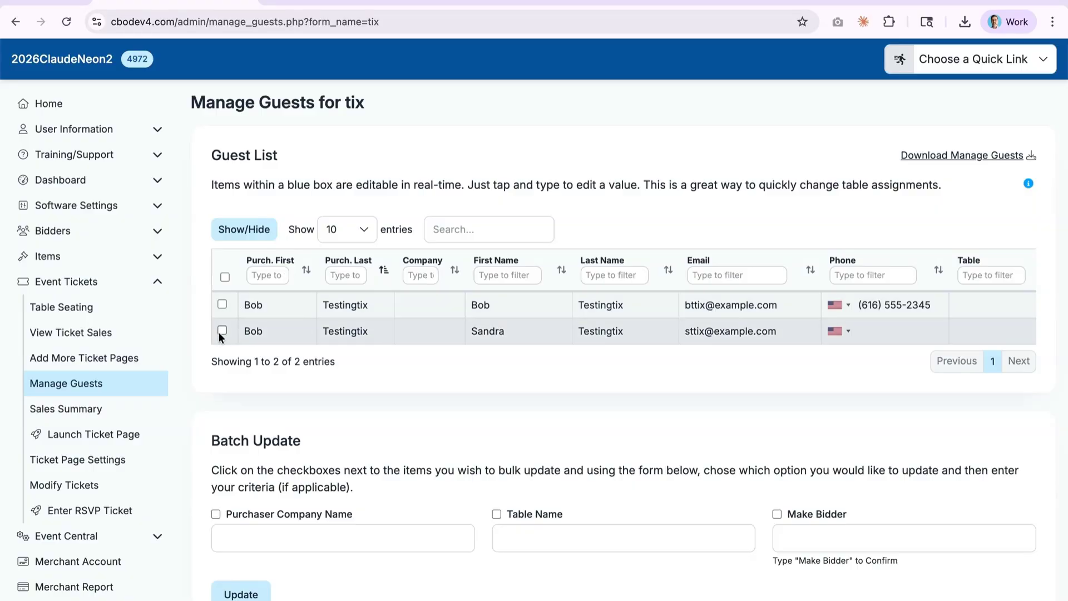
pyautogui.hscroll(10, 510, 331)
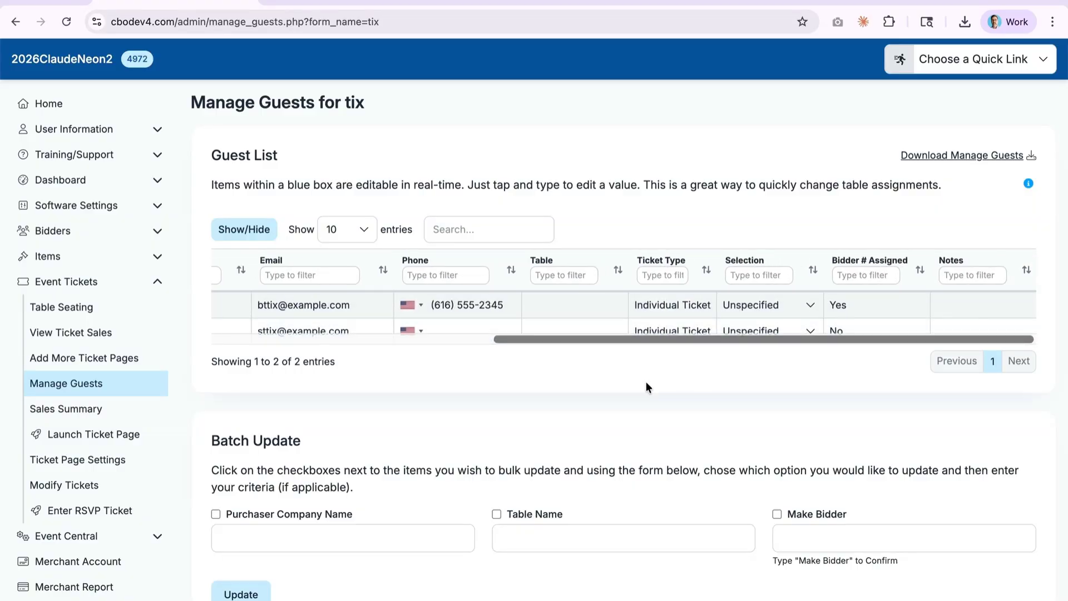
pyautogui.click(777, 513)
pyautogui.click(785, 538)
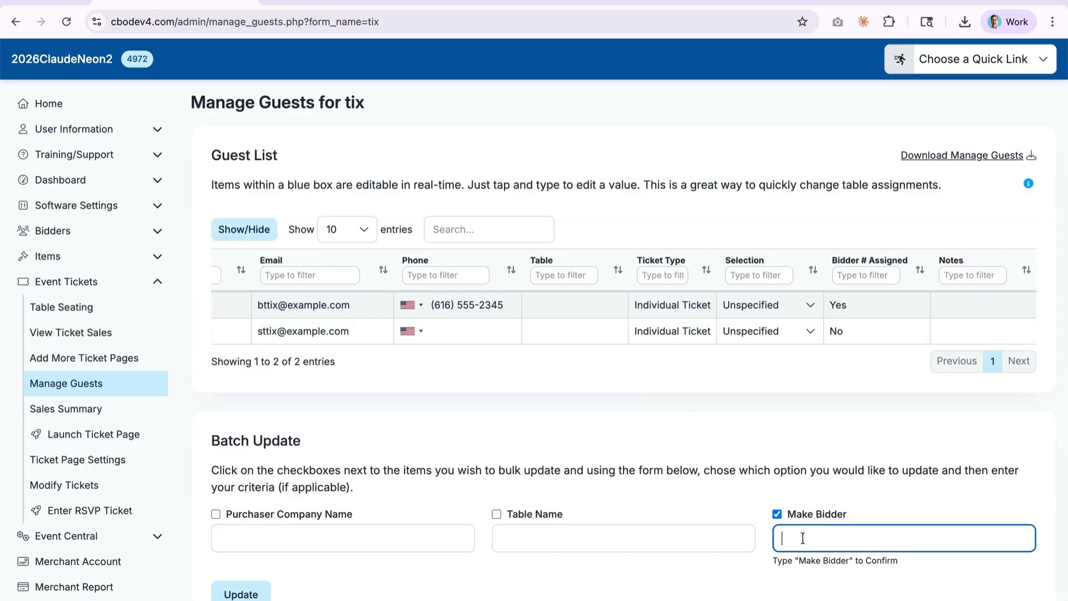
pyautogui.write('Make M')
pyautogui.write('idder')
pyautogui.click(760, 499)
pyautogui.scroll(-1, 760, 499)
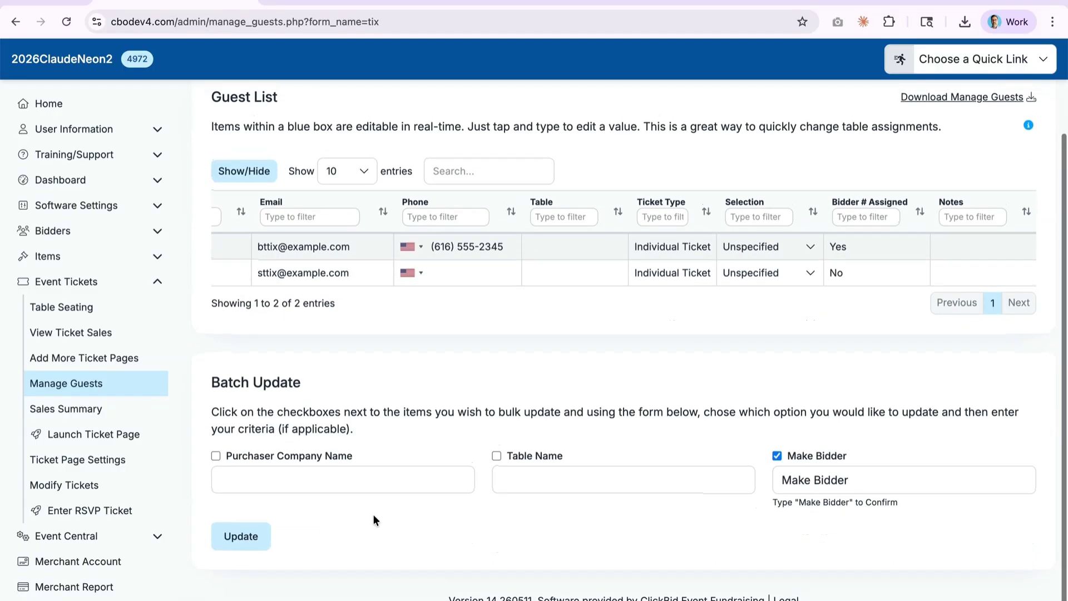
pyautogui.click(256, 537)
pyautogui.click(497, 371)
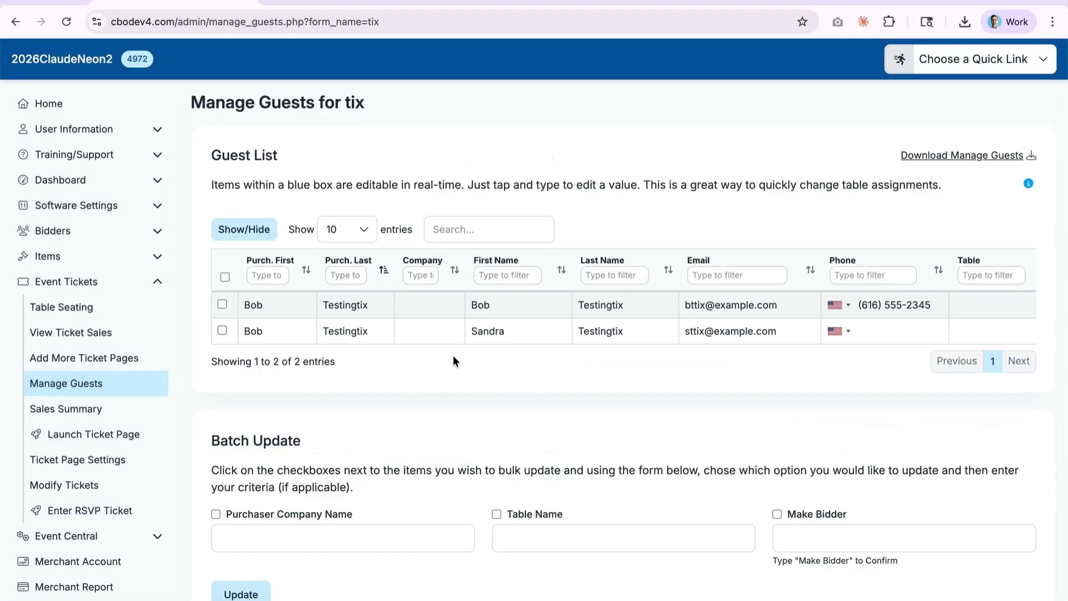
pyautogui.hscroll(8, 560, 328)
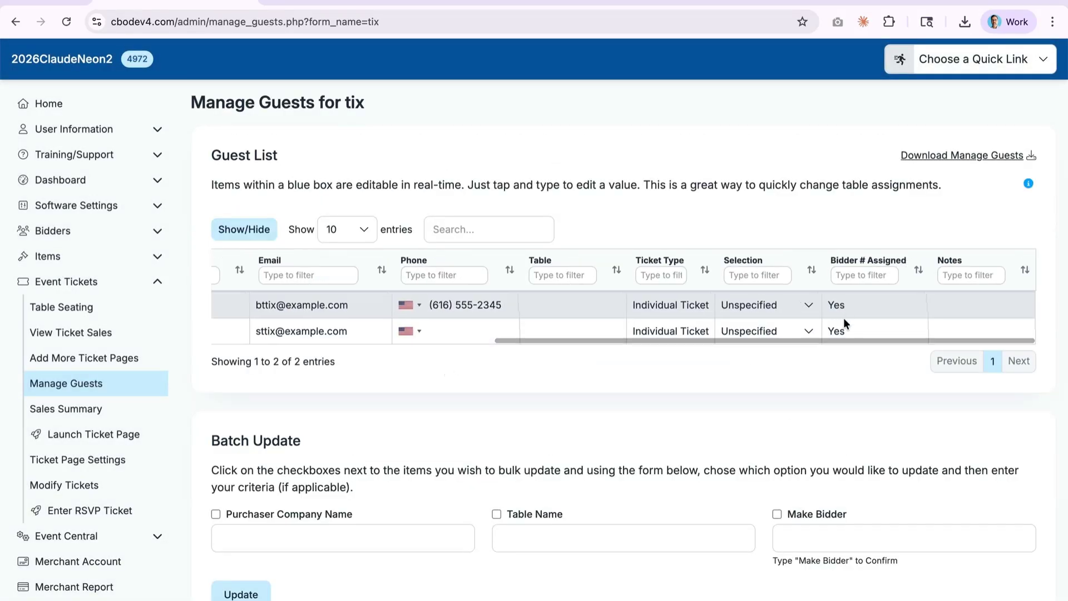
pyautogui.hscroll(-8, 472, 330)
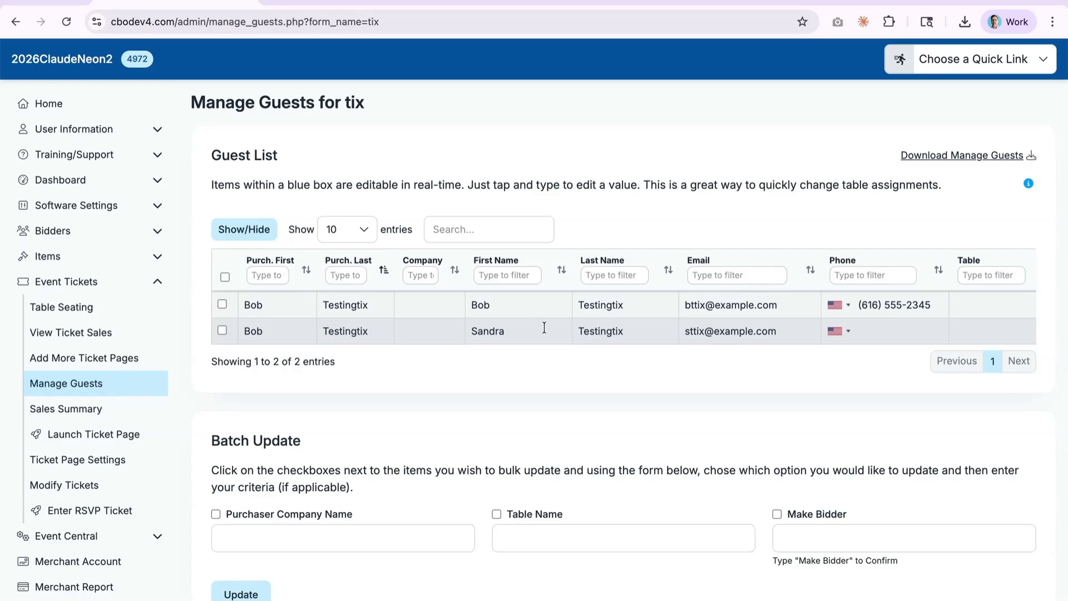
# - Open Manage Bidders and filter the first names by the newly created bidder's first name
pyautogui.click(79, 234)
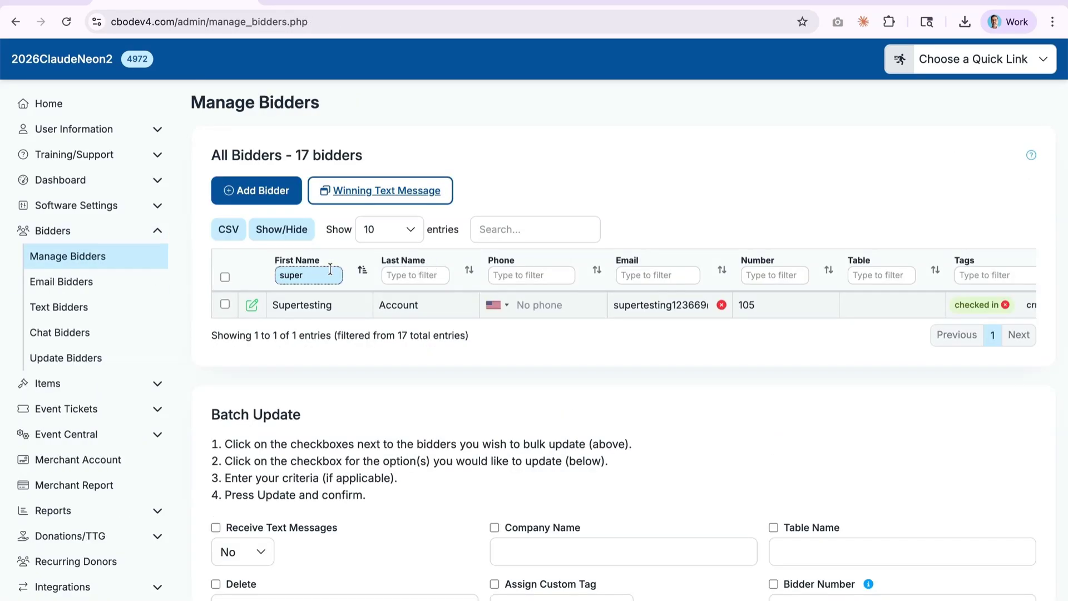
pyautogui.doubleClick(330, 269)
pyautogui.press('BackSpace')
pyautogui.write('sa')
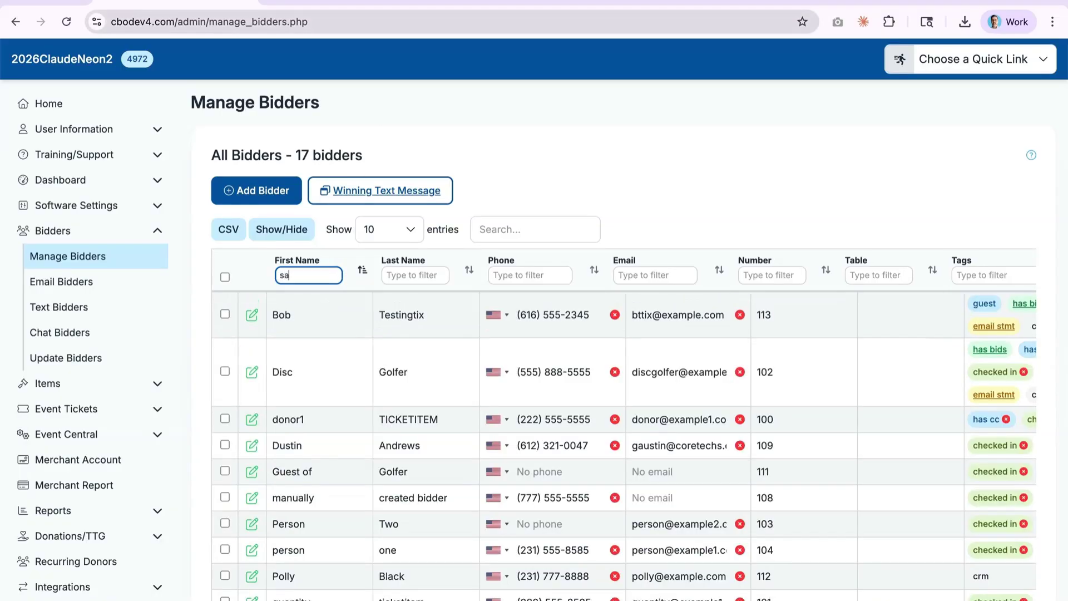
pyautogui.write('ndra')
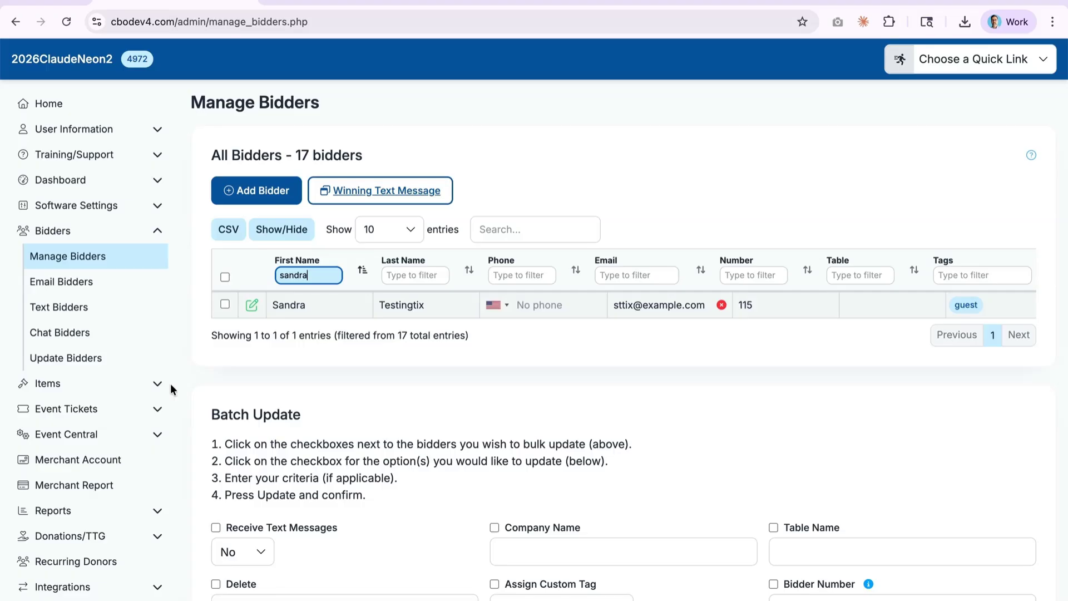
# - Open Butler and add a Cash Donation (107) bid of 125 for the new guest bidder, accepting it without a card on file
pyautogui.click(104, 437)
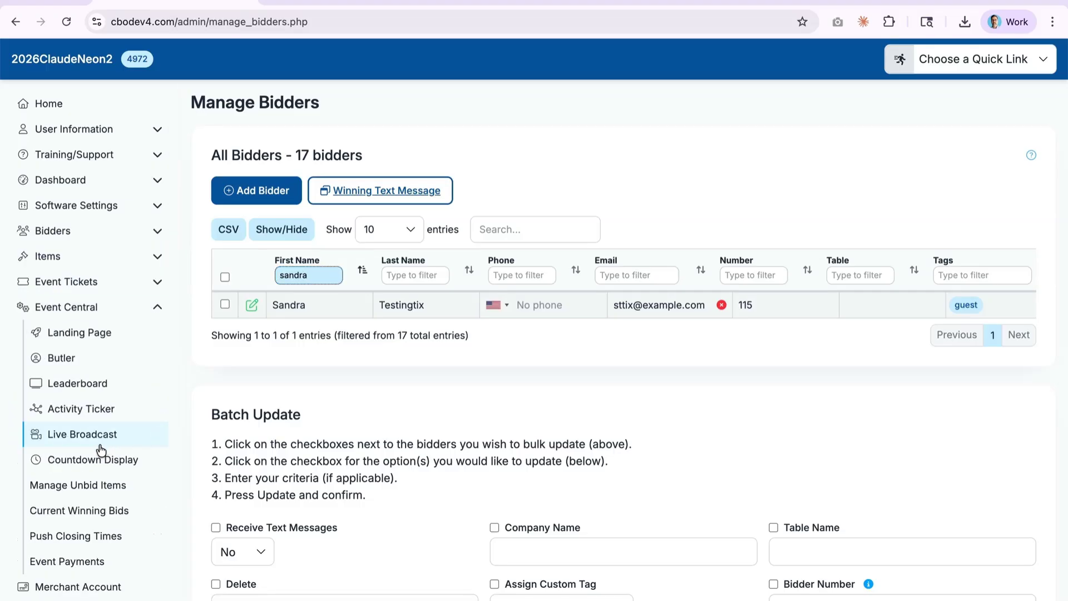
pyautogui.click(102, 364)
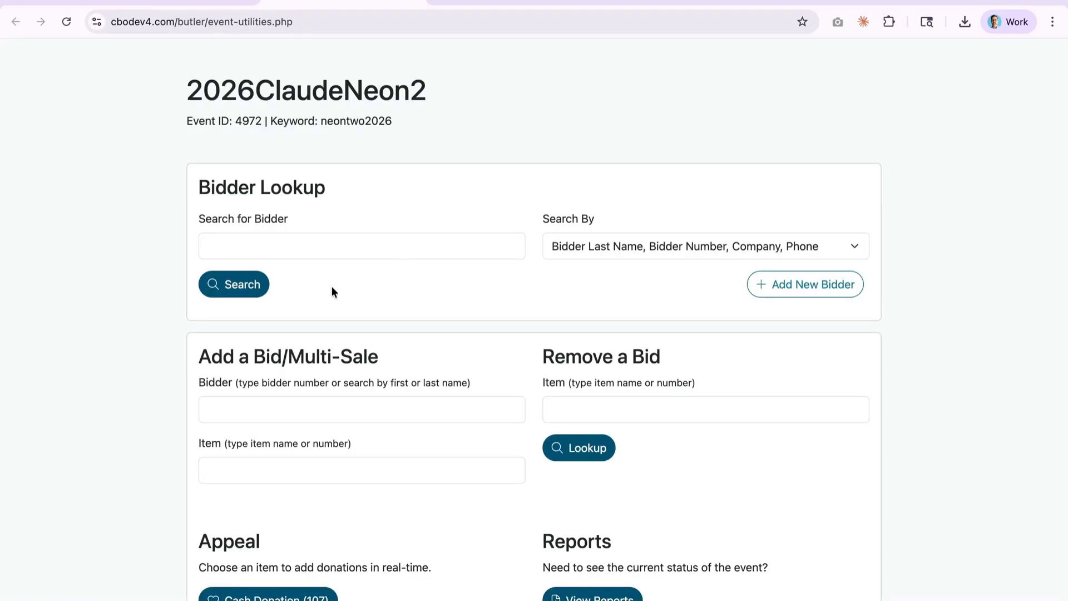
pyautogui.click(270, 411)
pyautogui.write('sand')
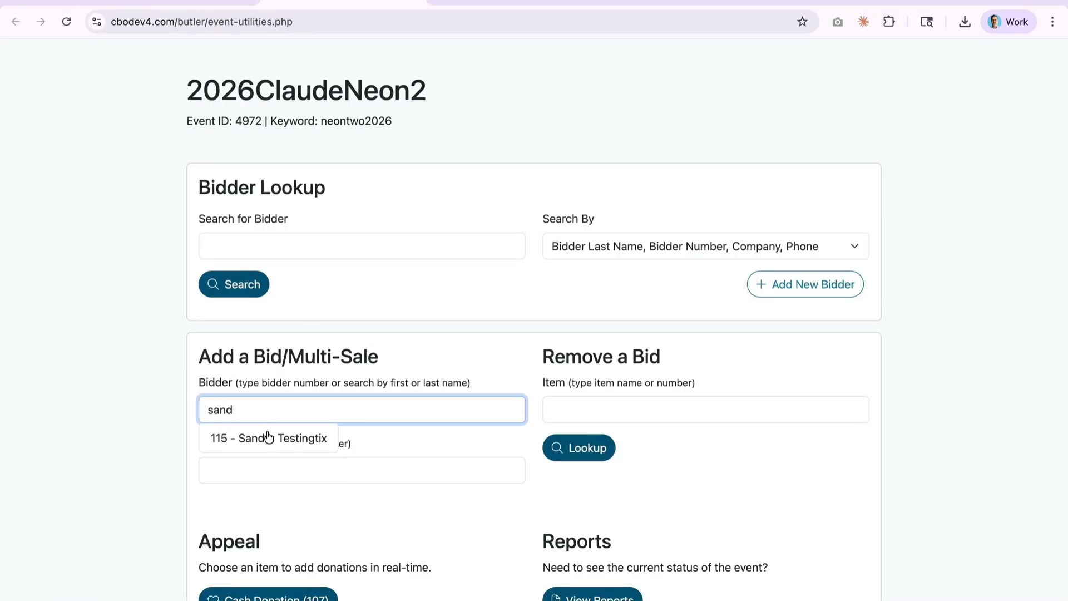
pyautogui.click(268, 437)
pyautogui.click(298, 485)
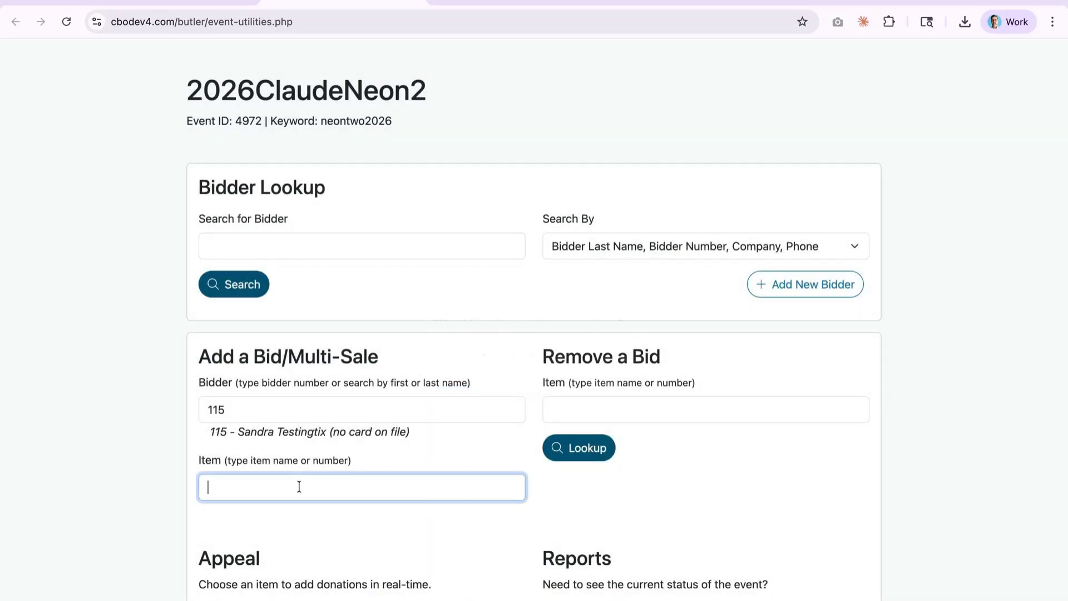
pyautogui.write('dona')
pyautogui.click(292, 511)
pyautogui.click(251, 559)
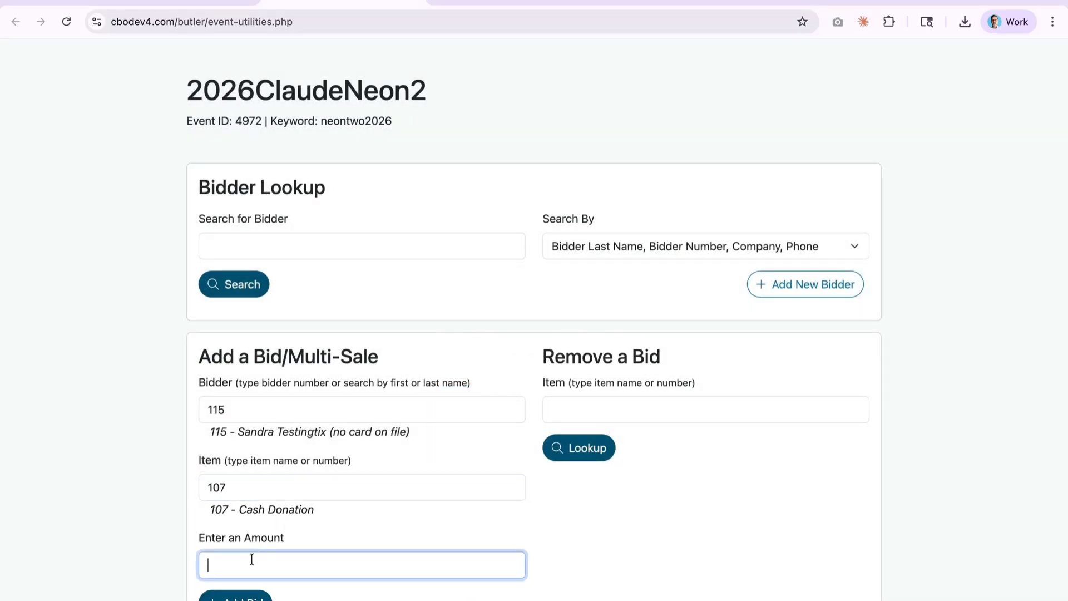
pyautogui.write('125')
pyautogui.click(245, 596)
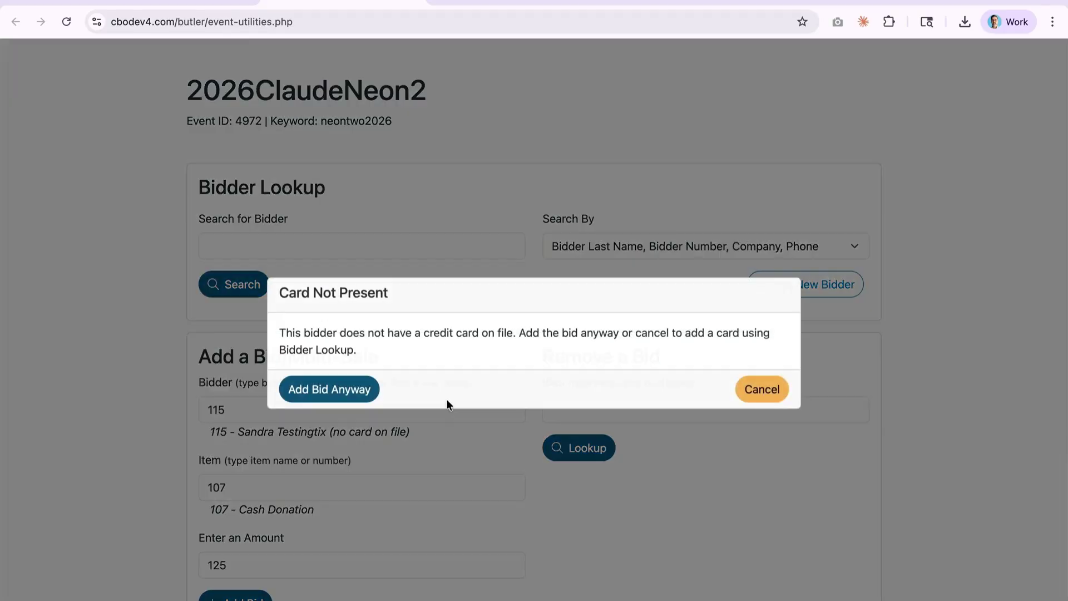
pyautogui.click(329, 388)
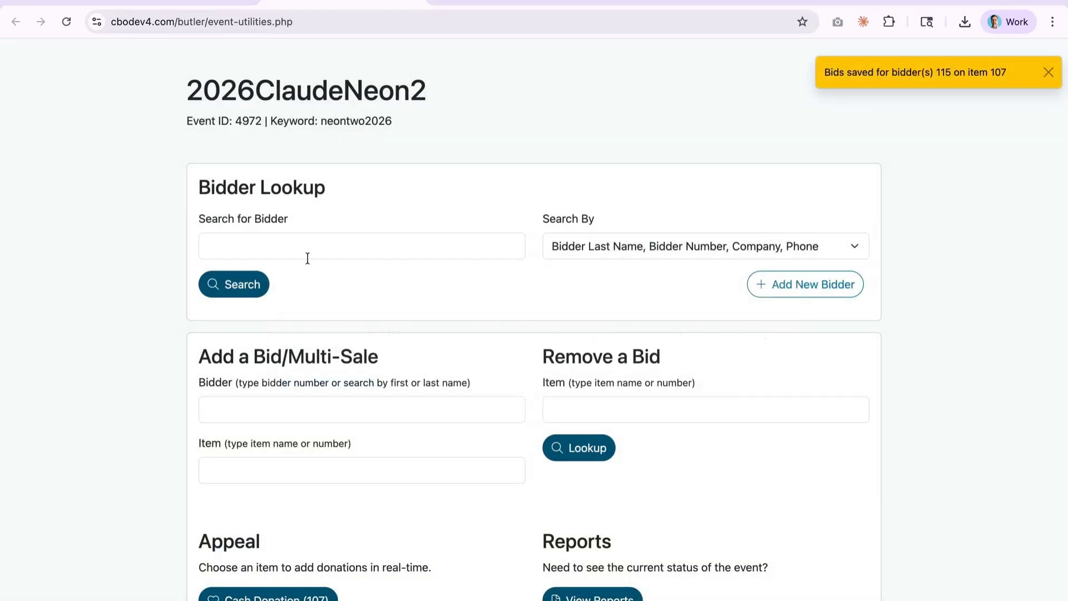
# - Look up the new guest bidder in Butler and complete the checkout of the donation with payment type Cash
pyautogui.click(307, 253)
pyautogui.write('sandra')
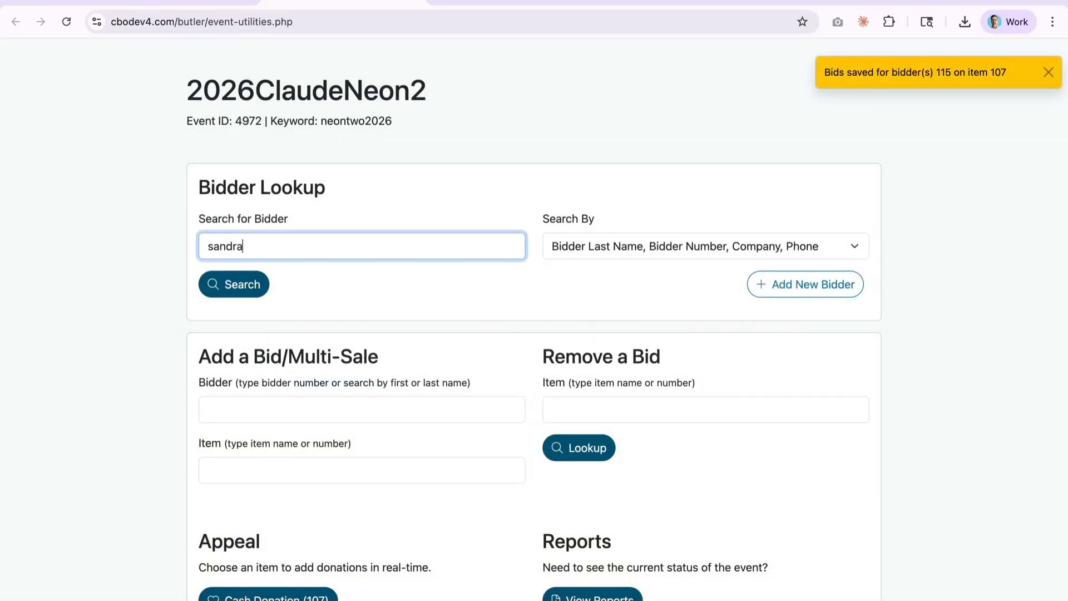
pyautogui.click(234, 285)
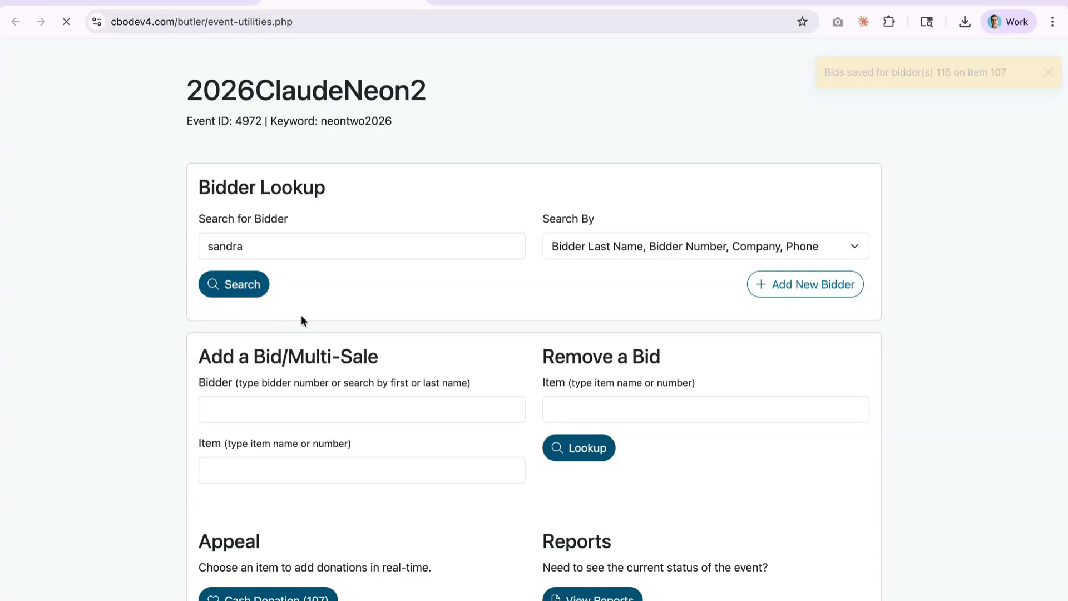
pyautogui.click(827, 419)
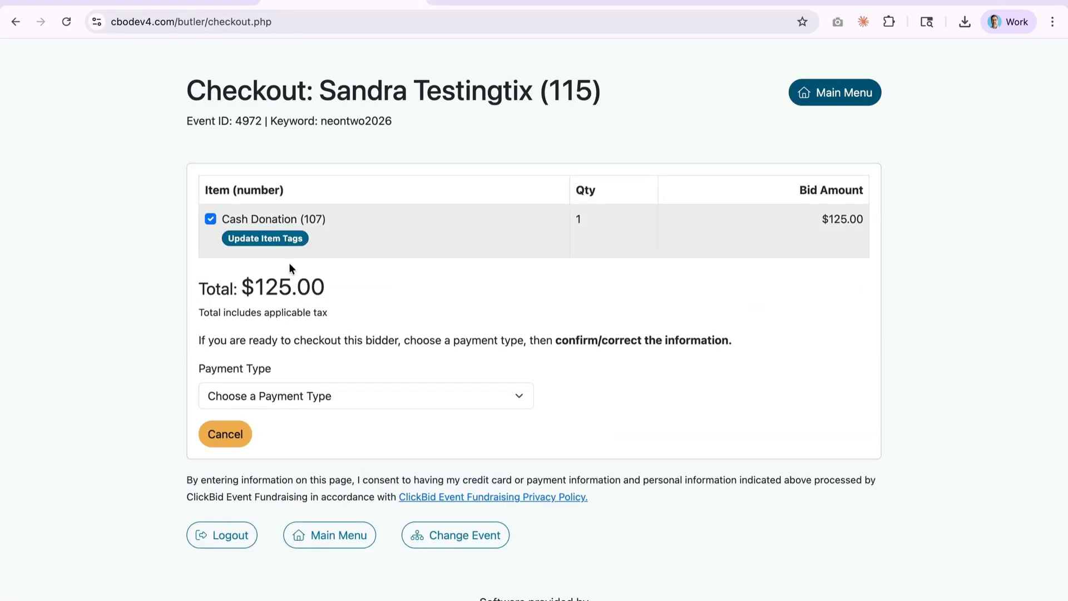
pyautogui.click(288, 396)
pyautogui.click(271, 447)
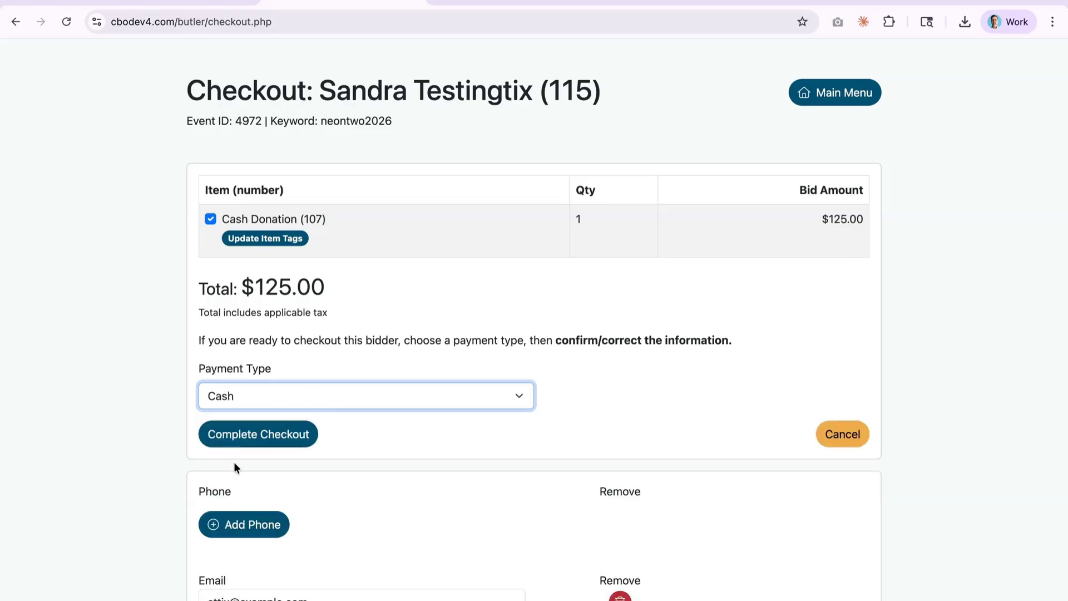
pyautogui.click(260, 435)
pyautogui.click(329, 386)
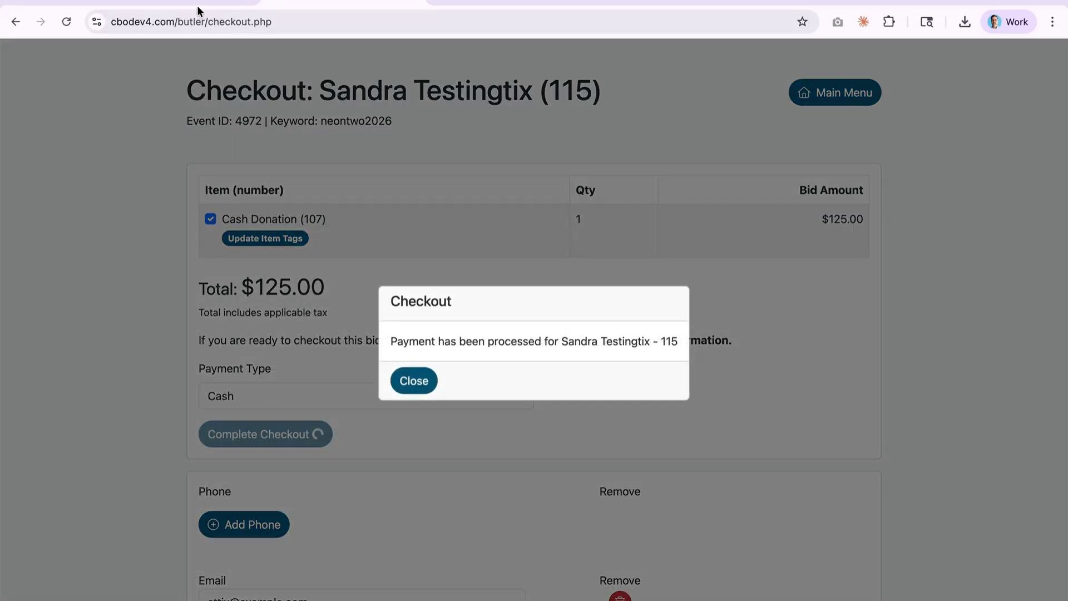
pyautogui.click(416, 381)
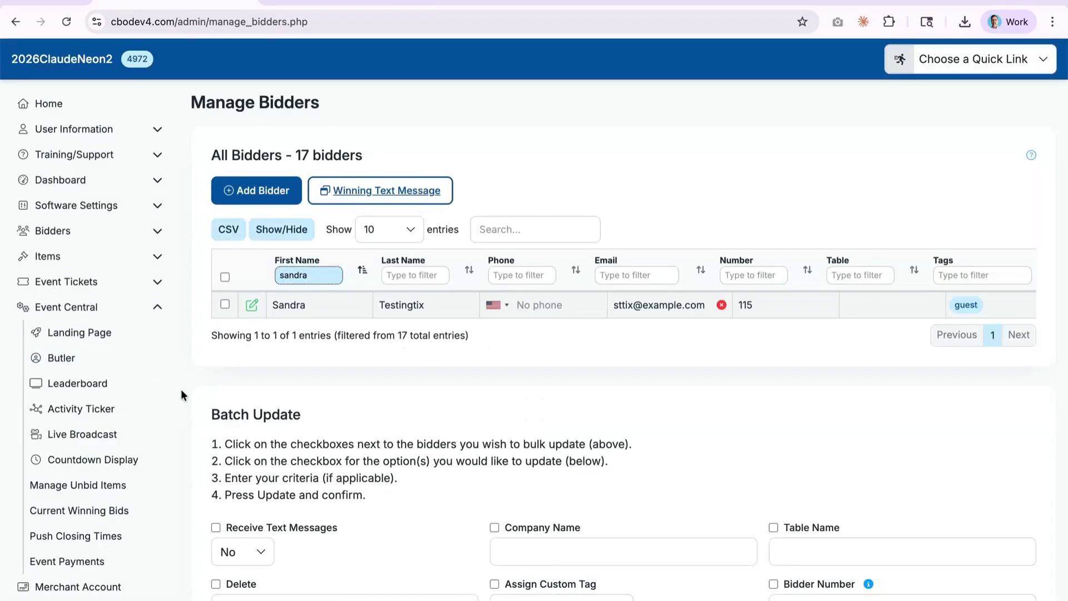
# - Open Export Sales and export the 125.00 Cash Donation with campaign Hoot 4 Hope 5K, fund Unrestricted, purpose Scholarship and source Silent, all Trial Example except source
pyautogui.scroll(-5, 96, 473)
pyautogui.click(95, 470)
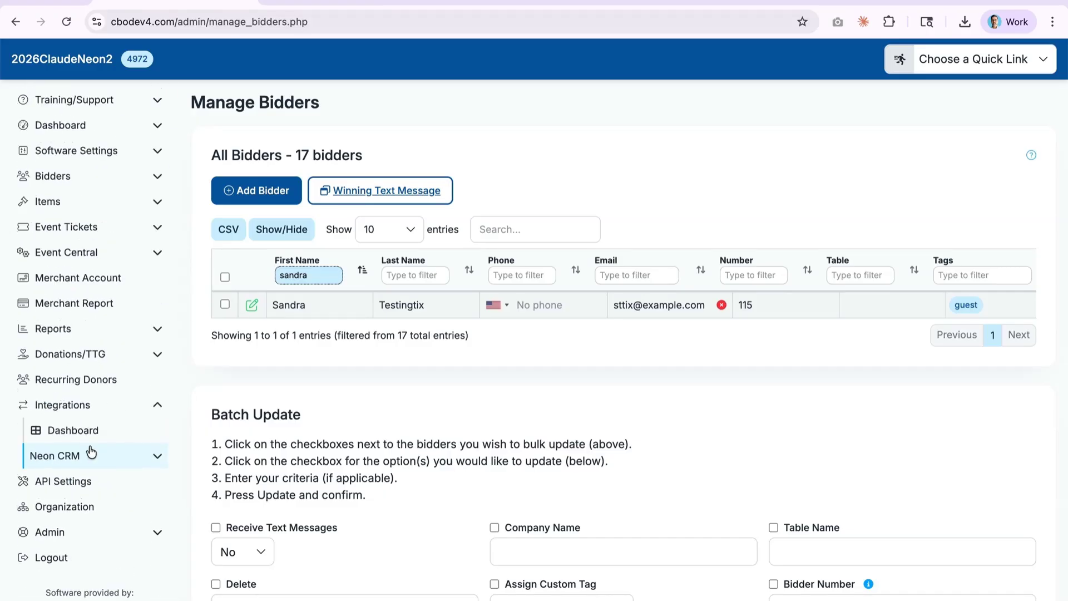
pyautogui.click(89, 452)
pyautogui.scroll(-2, 91, 587)
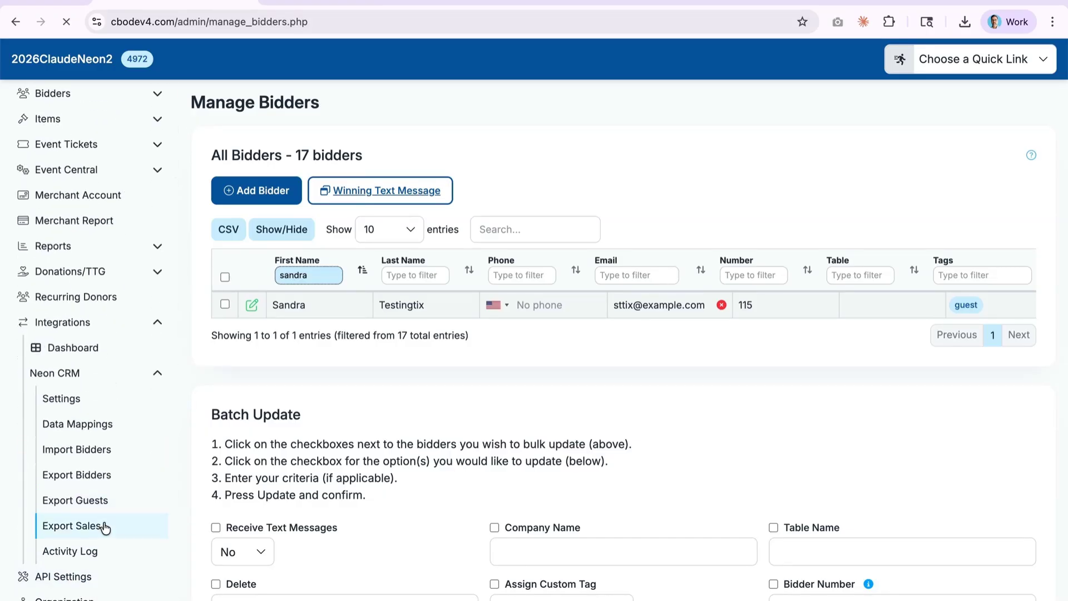
pyautogui.click(100, 525)
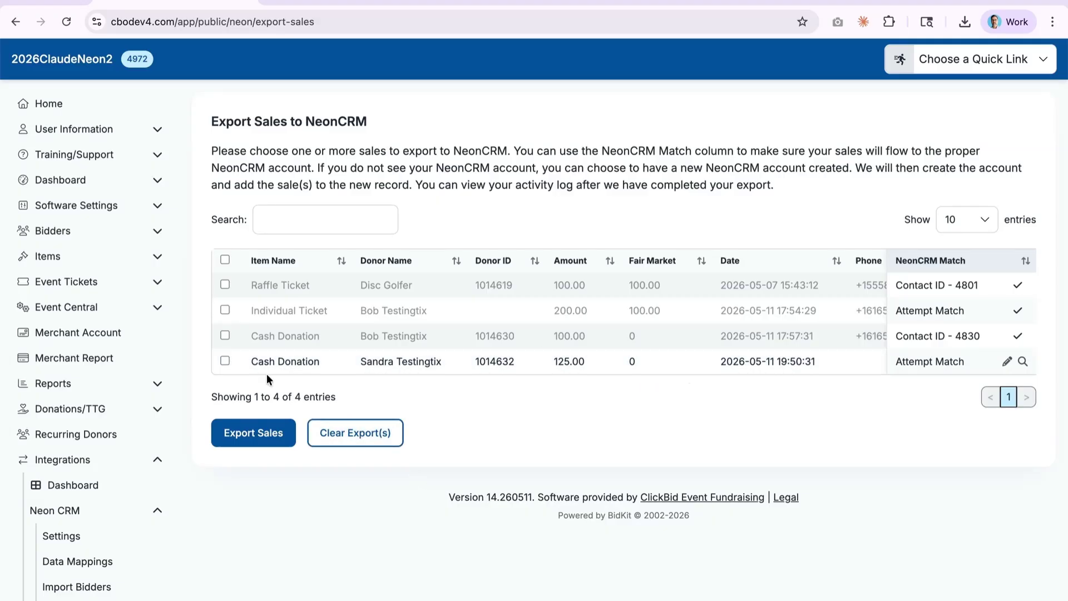
pyautogui.click(224, 361)
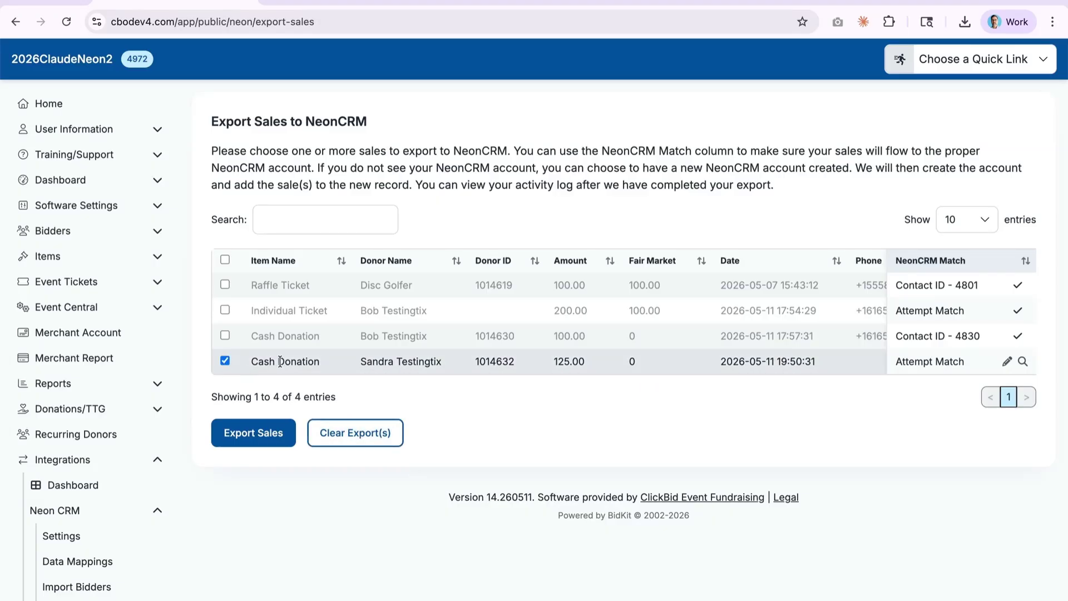
pyautogui.click(252, 435)
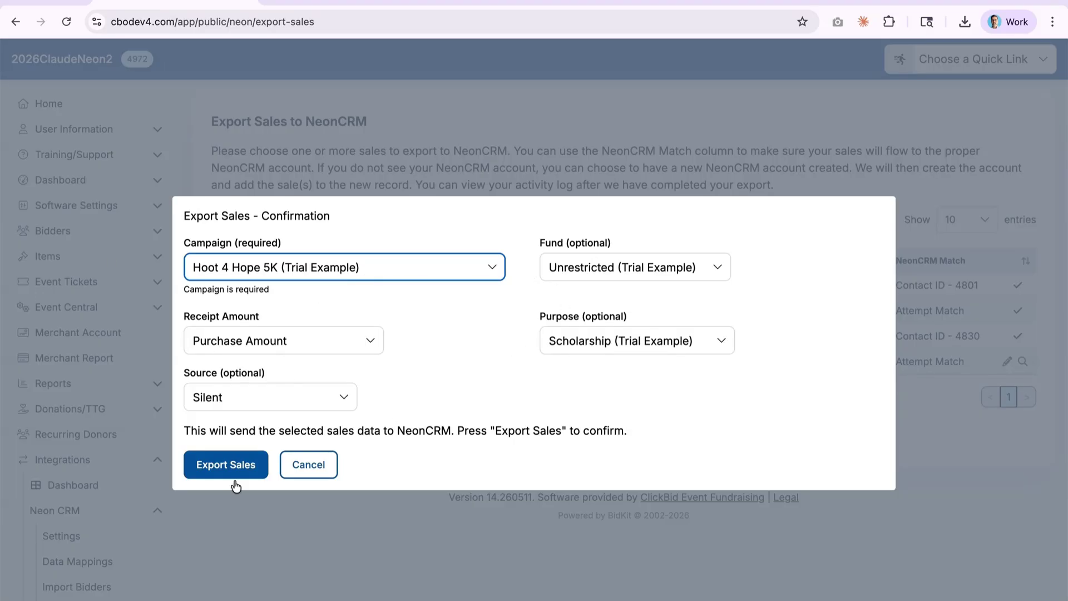
pyautogui.click(210, 474)
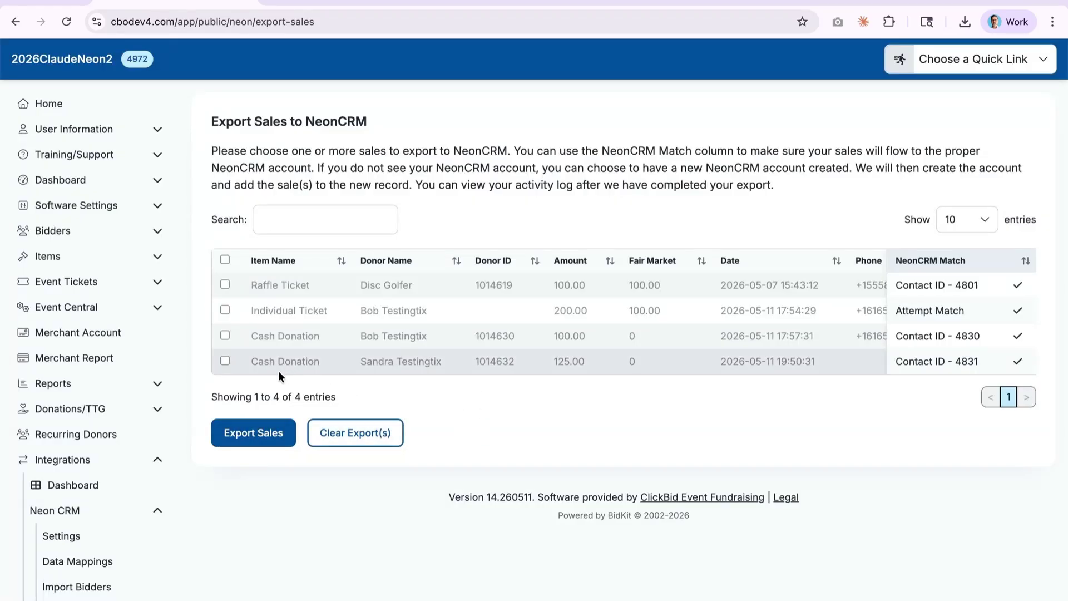
# - Switch to Neon CRM, search by the exported guest's first name, and open that guest's account
pyautogui.click(514, 1)
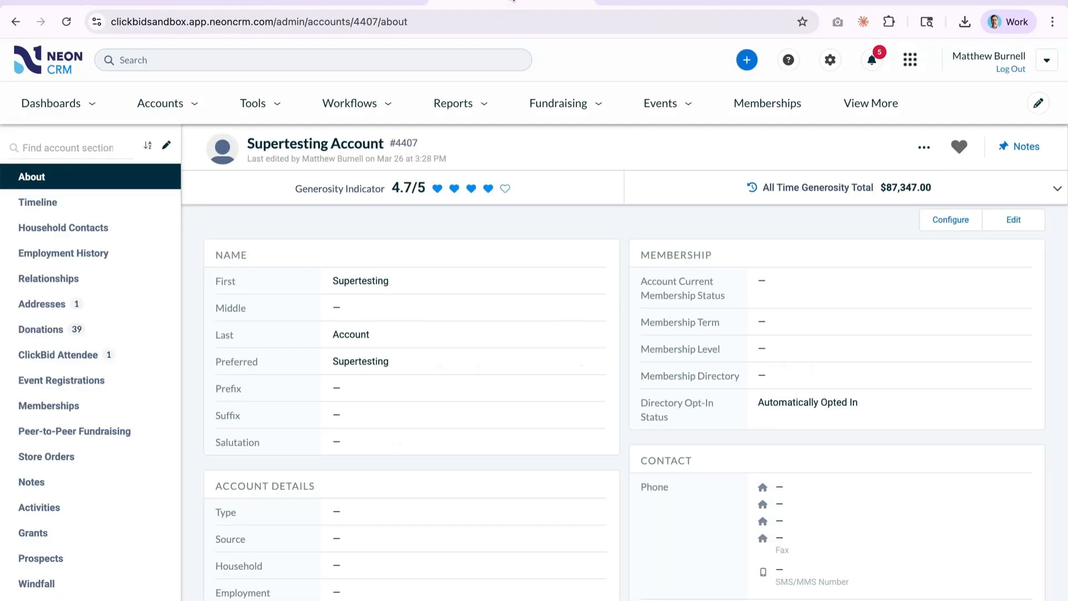
pyautogui.click(238, 65)
pyautogui.write('sandra')
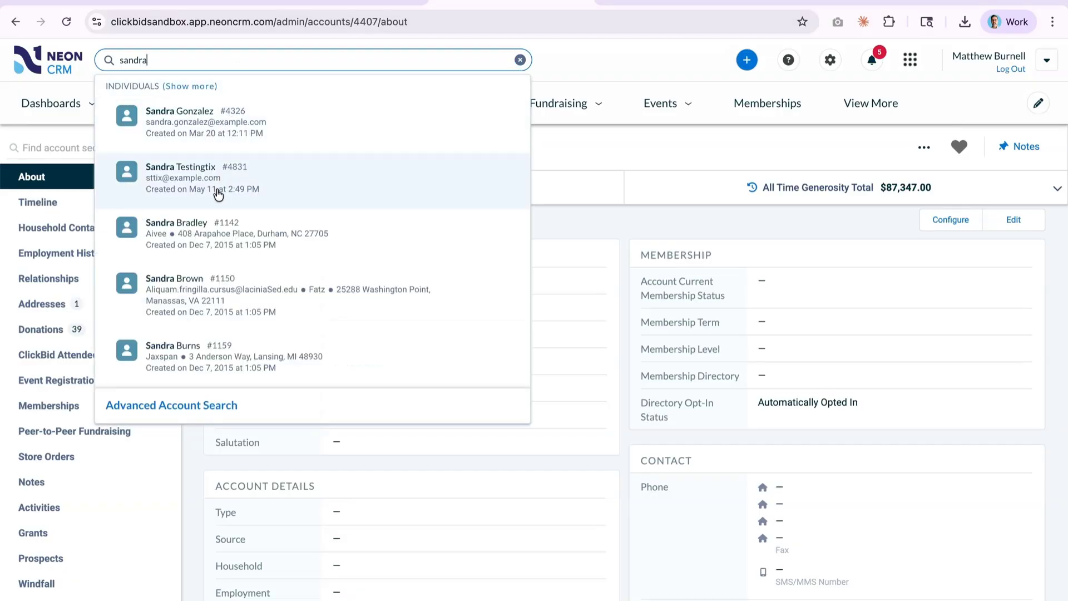
pyautogui.click(192, 184)
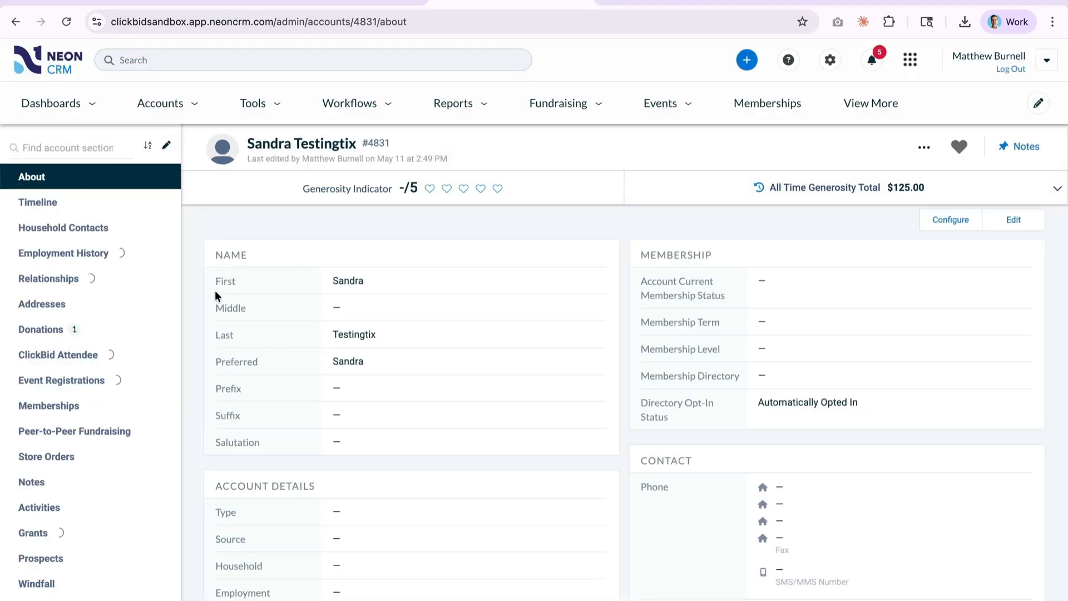
# - View the donation history of the exported guest's Neon CRM account and look through its remaining account sections
pyautogui.click(54, 337)
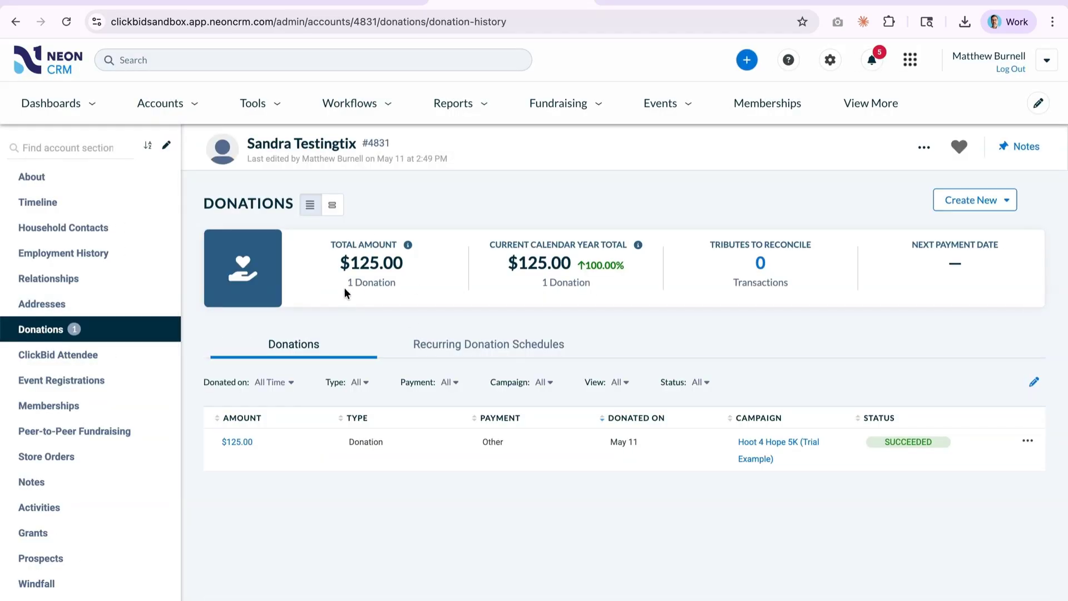
pyautogui.scroll(-3, 89, 426)
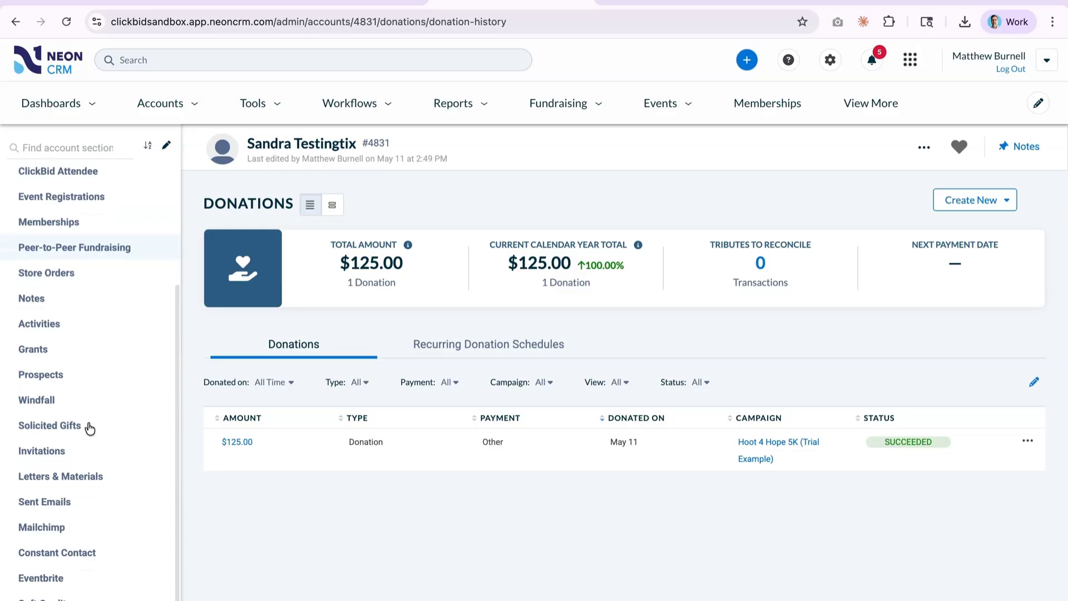
pyautogui.scroll(-2, 90, 426)
pyautogui.scroll(-2, 90, 428)
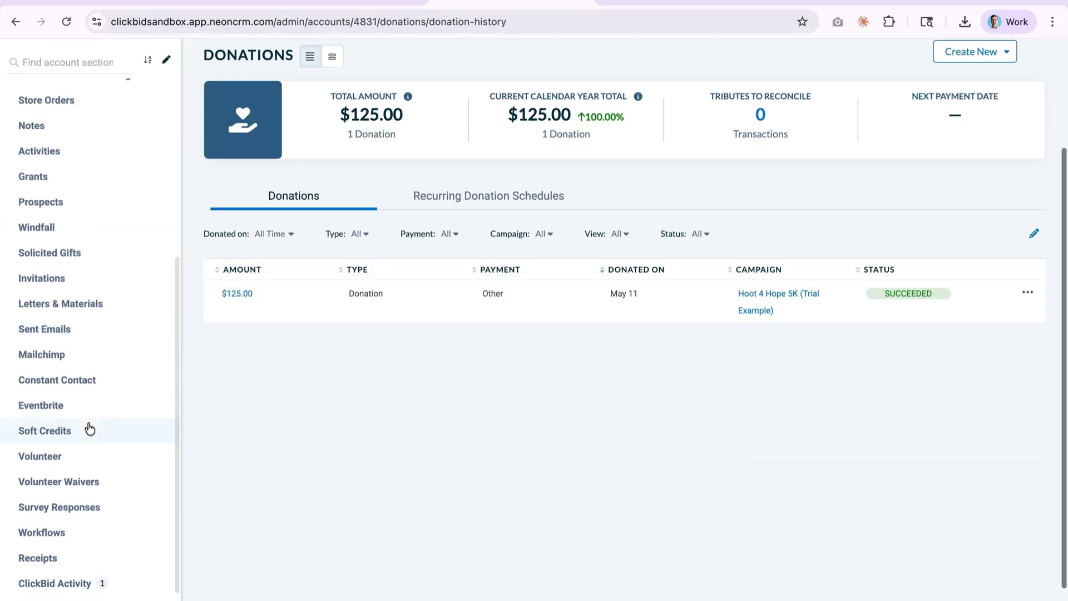
pyautogui.scroll(4, 64, 451)
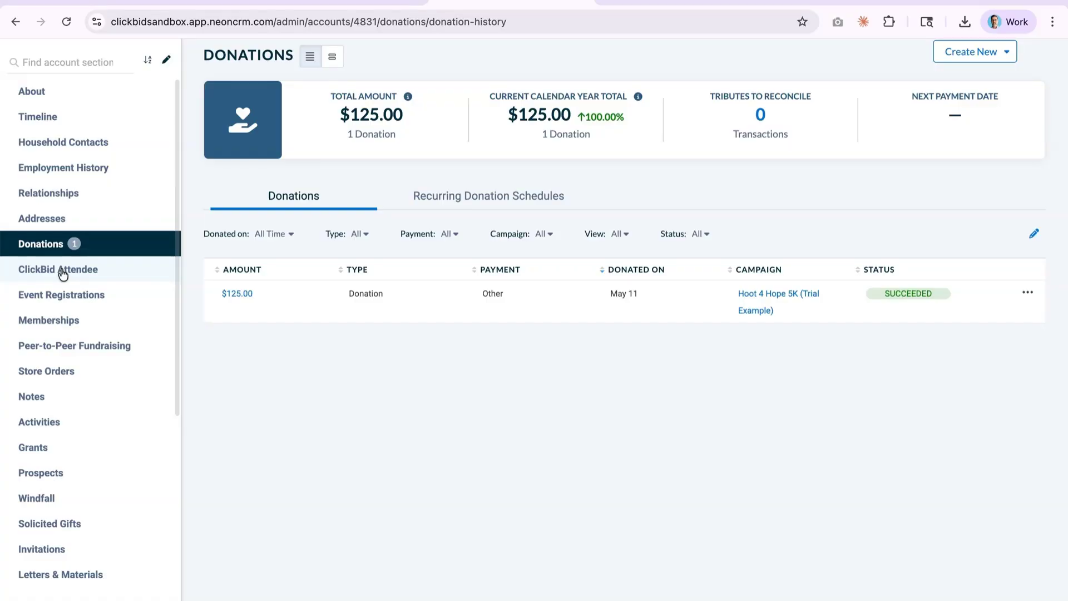
pyautogui.scroll(-5, 62, 272)
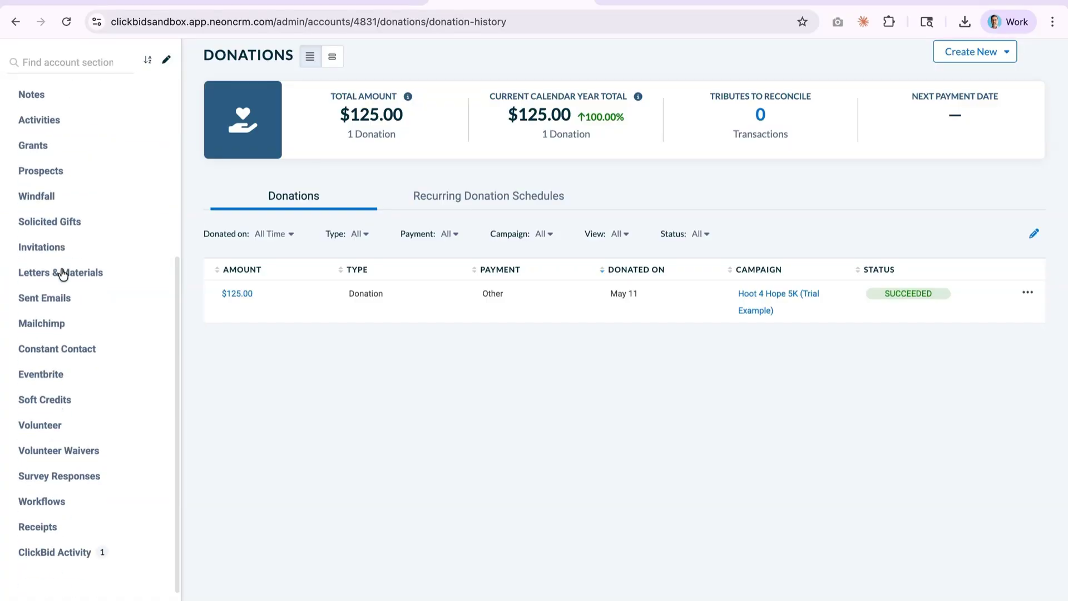
# - Open the guest's ClickBid Activity record, review its event, item, amount and payment fields, and return to the record list
pyautogui.click(34, 590)
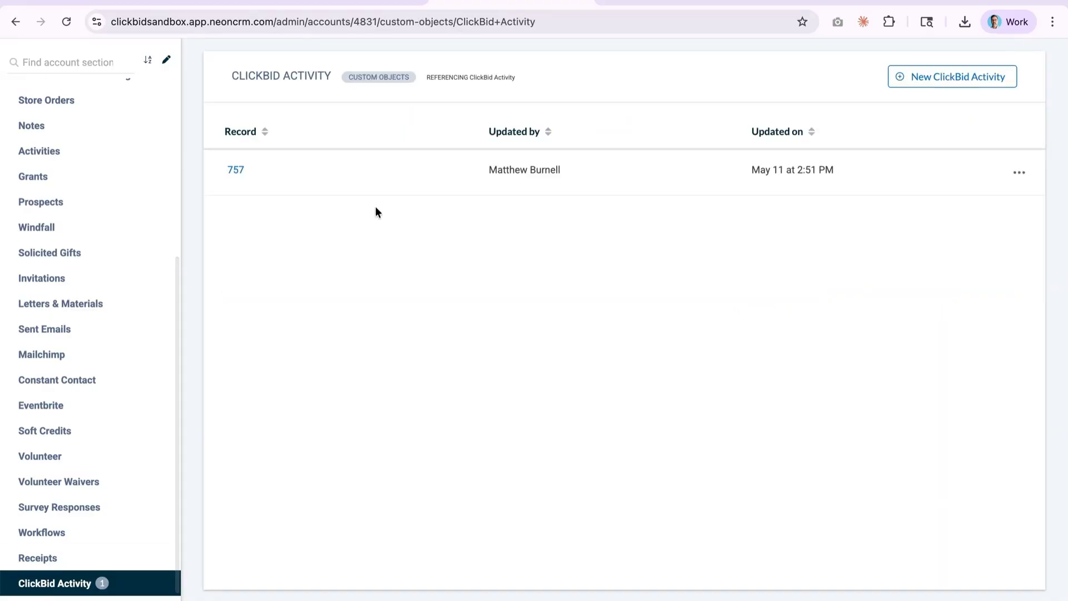
pyautogui.click(236, 171)
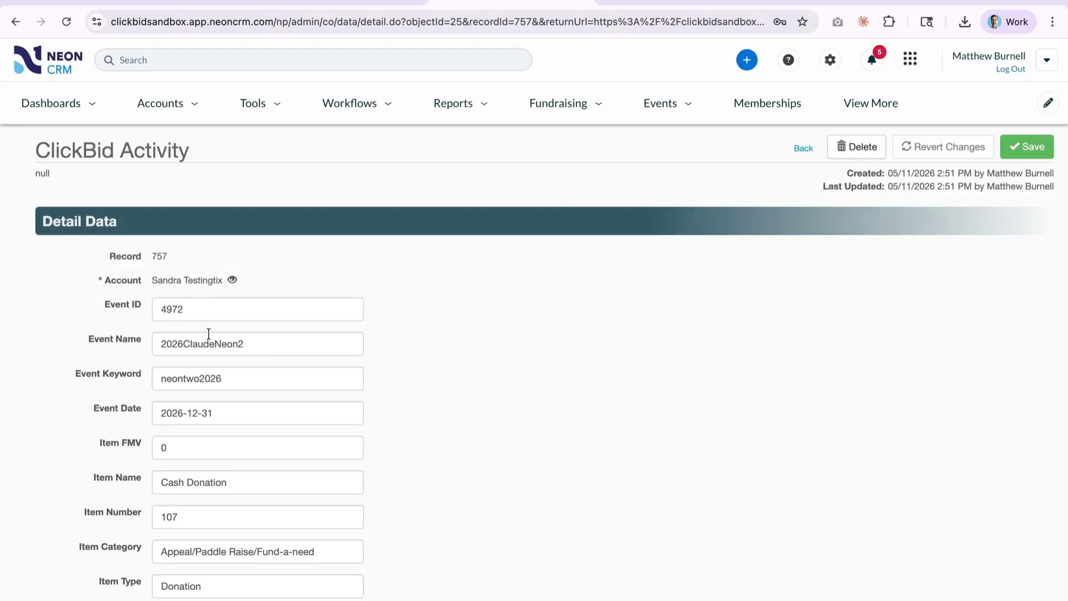
pyautogui.scroll(-4, 320, 350)
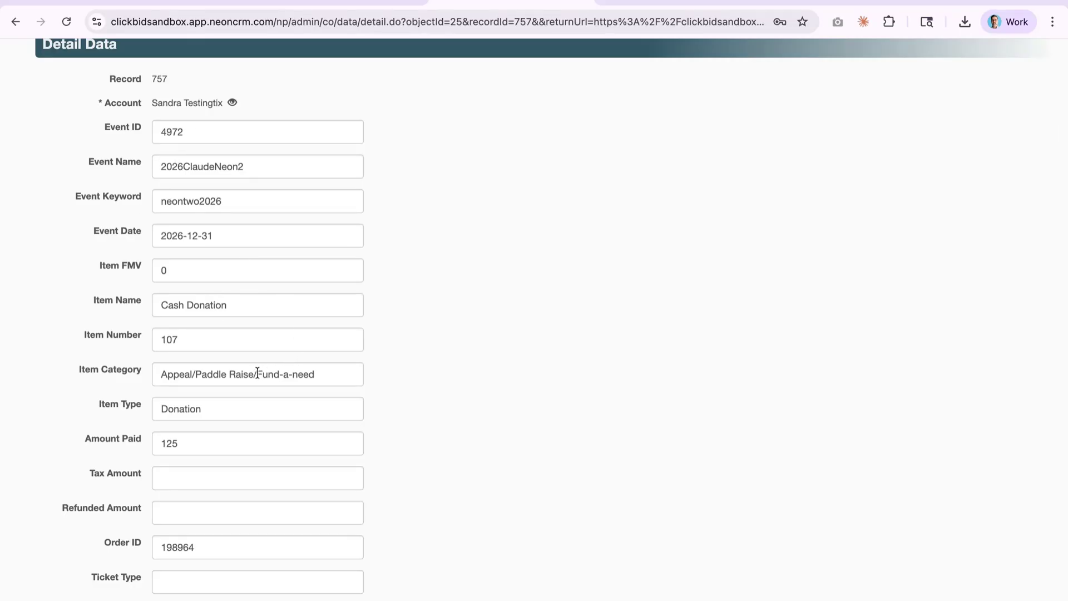
pyautogui.scroll(-3, 234, 417)
pyautogui.scroll(-2, 225, 356)
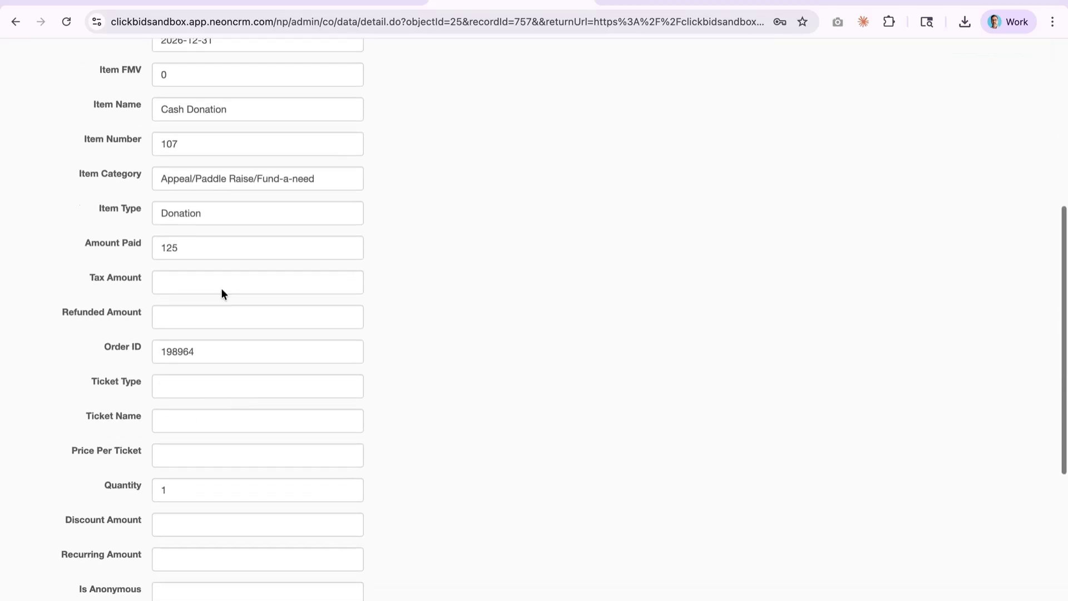
pyautogui.scroll(-3, 214, 477)
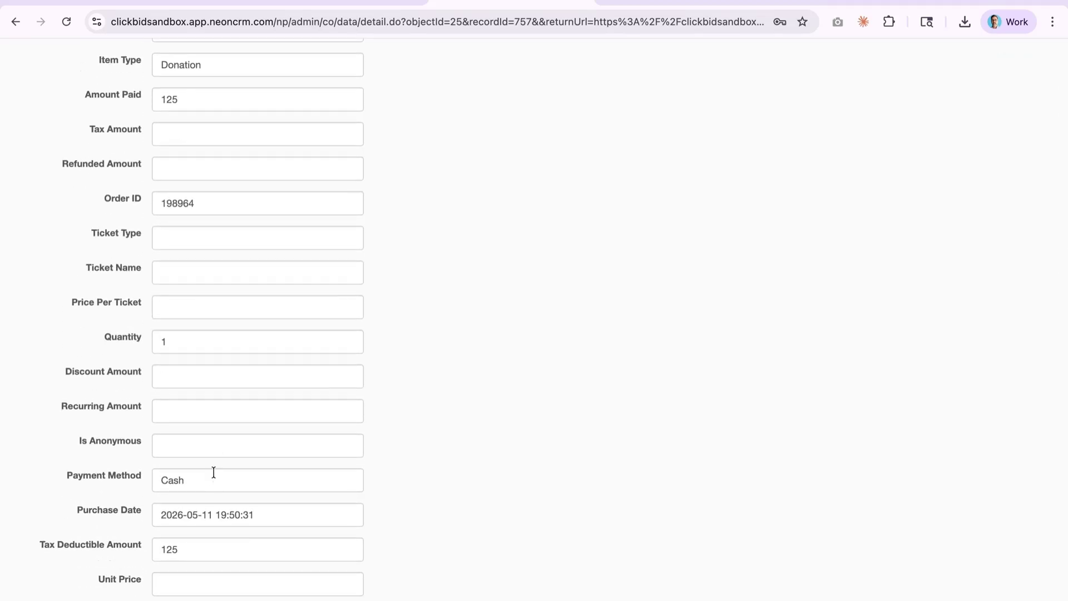
pyautogui.scroll(-2, 211, 473)
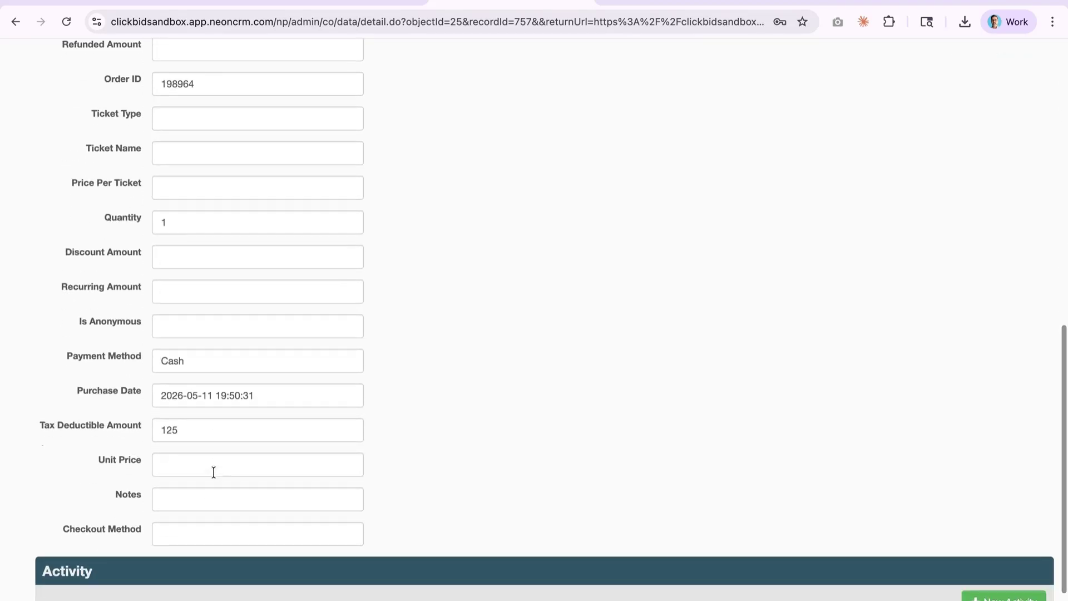
pyautogui.scroll(4, 214, 468)
pyautogui.scroll(6, 214, 462)
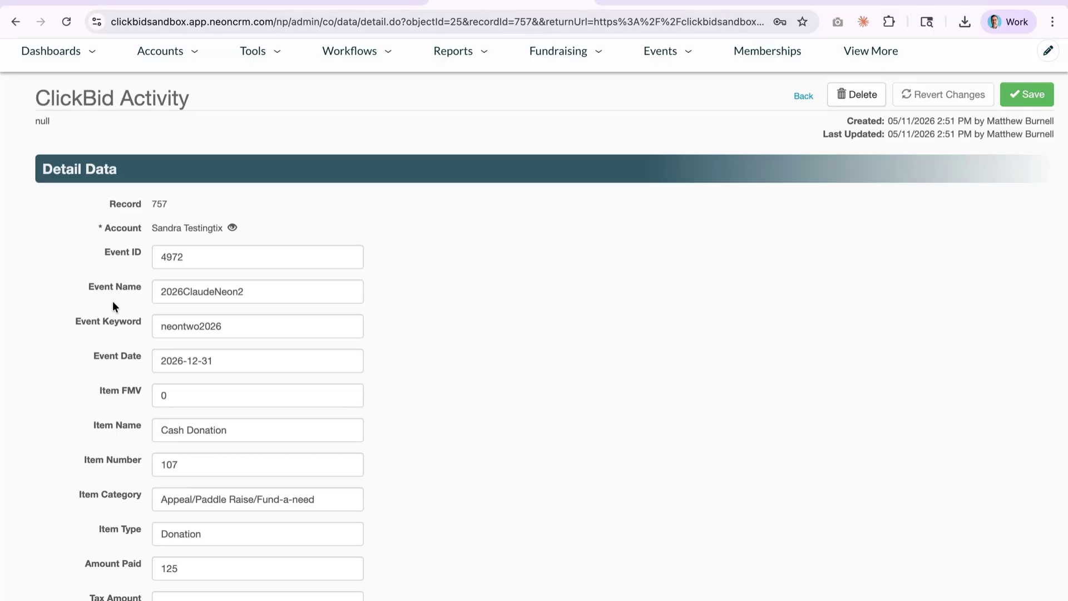
pyautogui.click(14, 21)
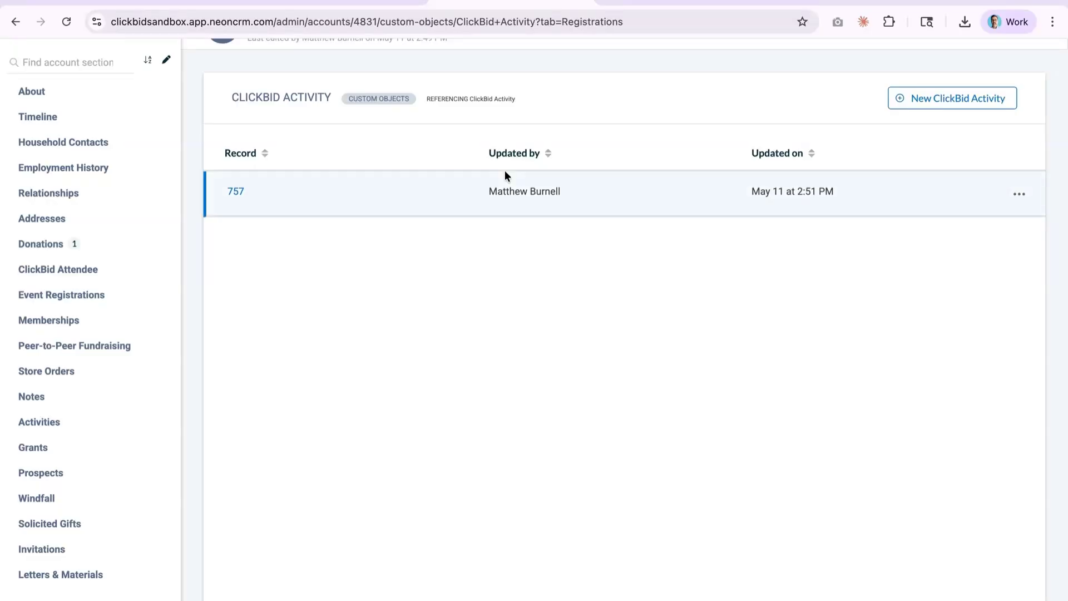
pyautogui.scroll(2, 184, 214)
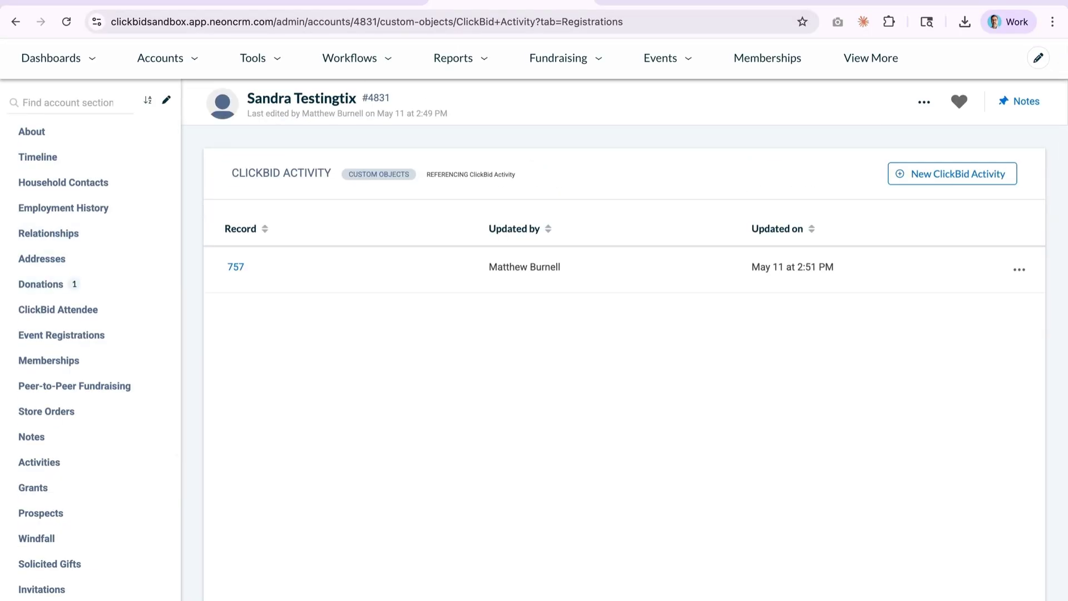
# - Switch to ClickBid, open the Neon CRM settings, and send the attendee data to Neon CRM
pyautogui.click(354, 1)
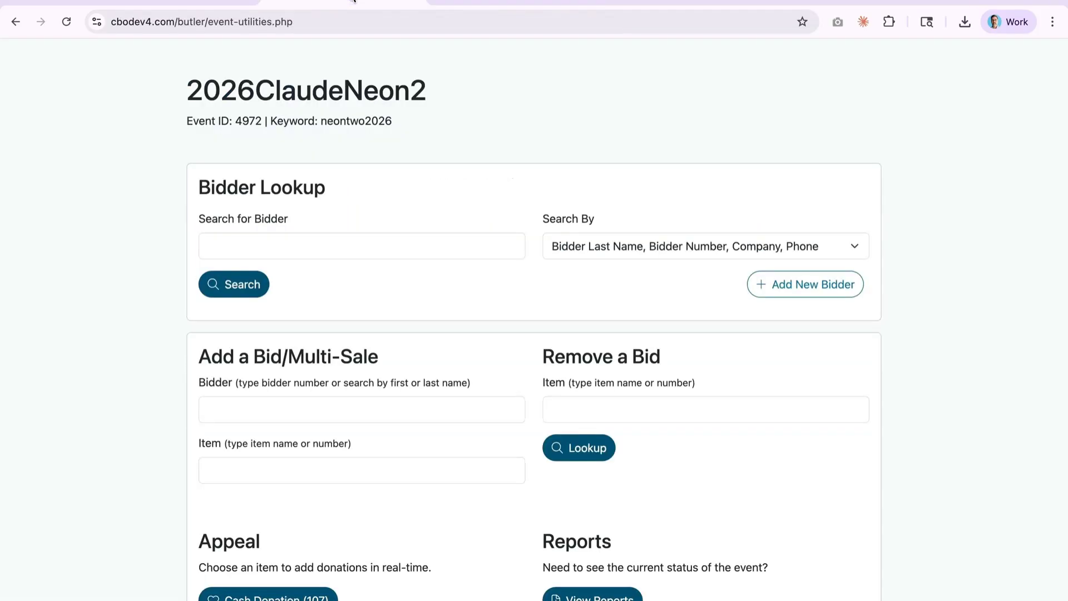
pyautogui.click(215, 2)
pyautogui.click(112, 534)
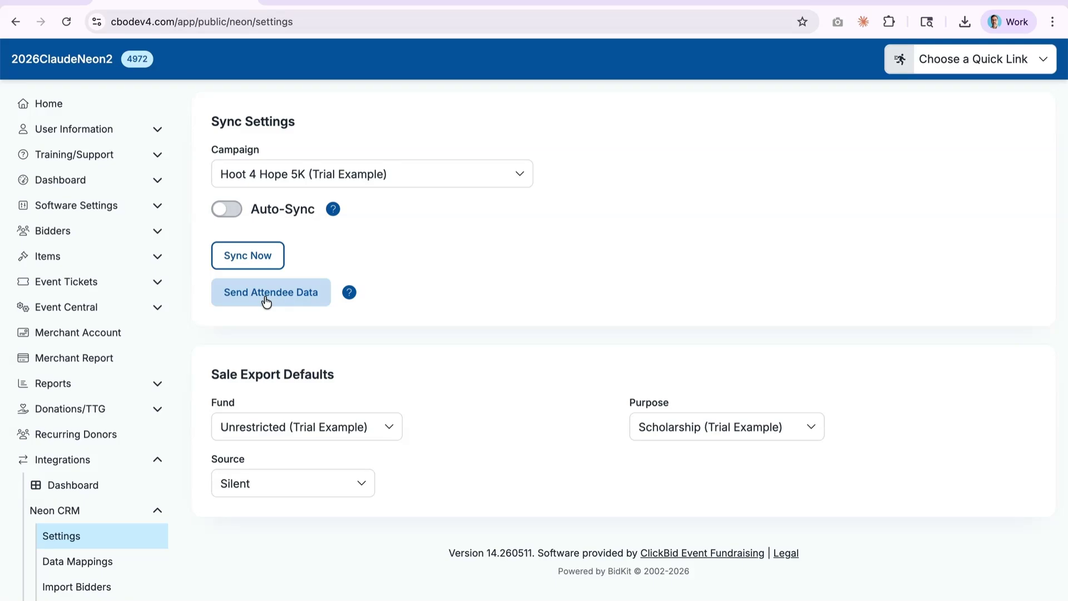
pyautogui.click(266, 302)
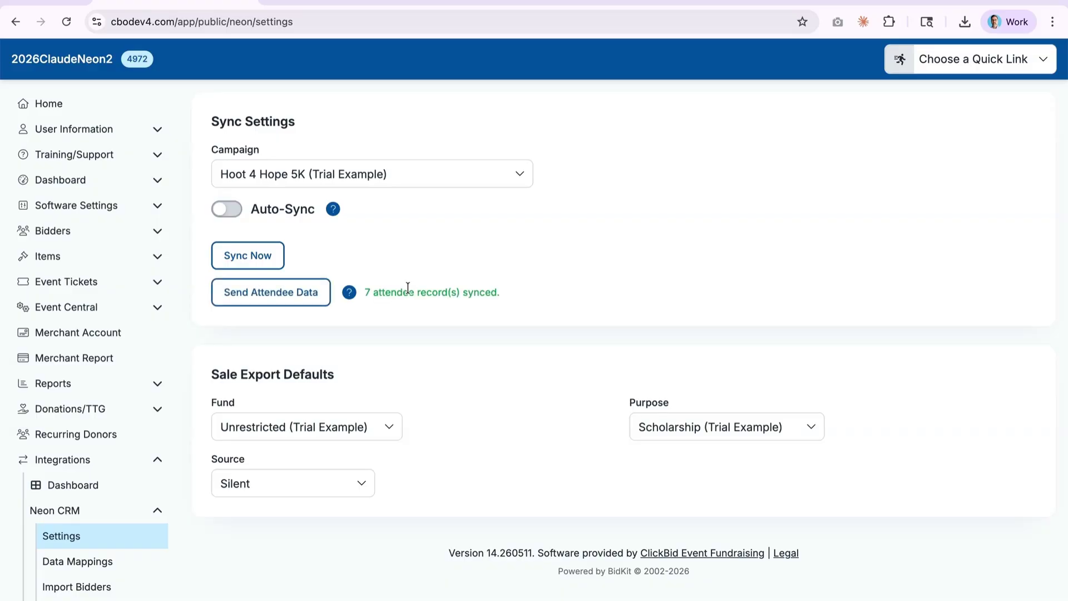
# - Switch back to the guest's account in Neon CRM, reload it, and open its ClickBid Attendee records
pyautogui.click(515, 3)
pyautogui.scroll(-5, 67, 389)
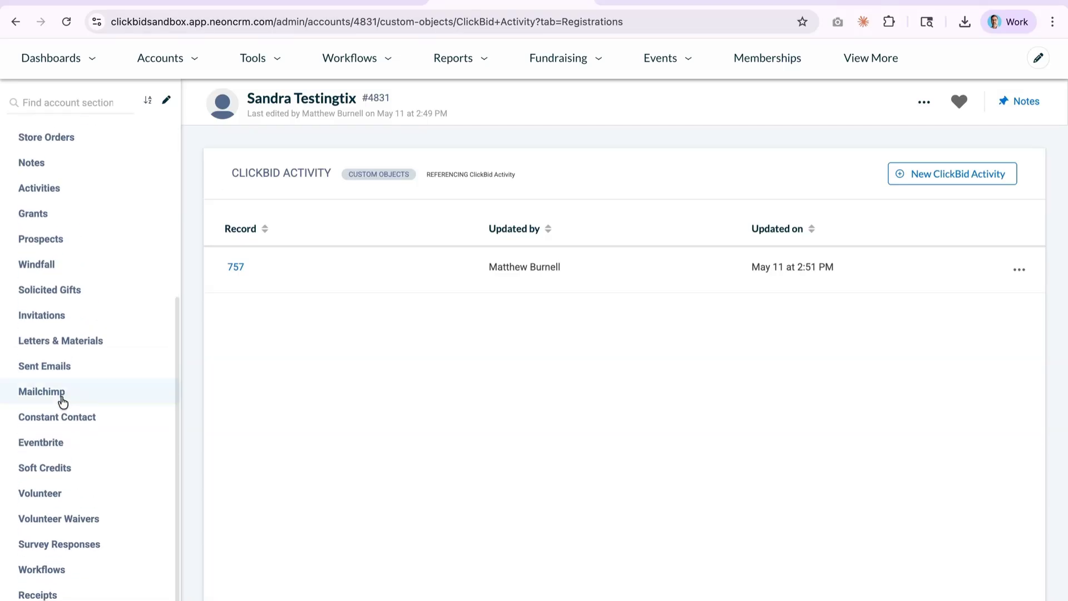
pyautogui.scroll(4, 97, 276)
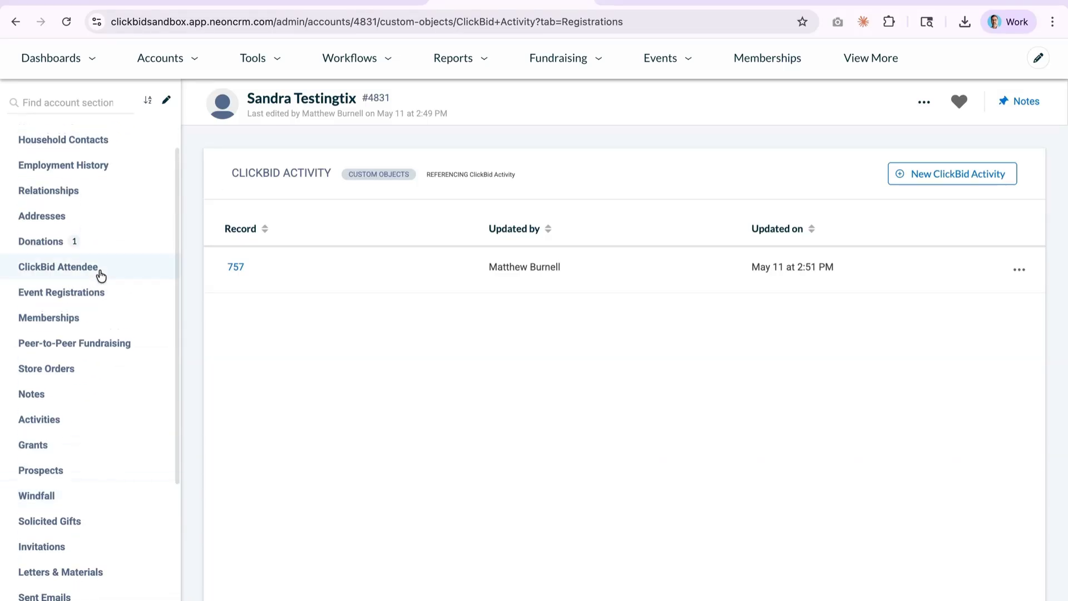
pyautogui.scroll(1, 100, 275)
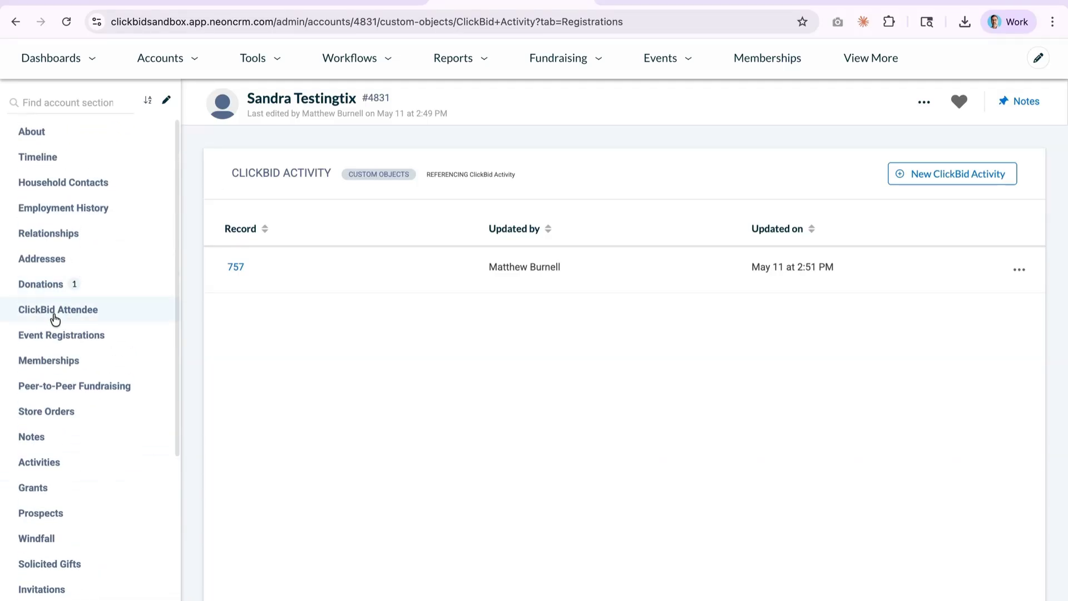
pyautogui.press('super+r')
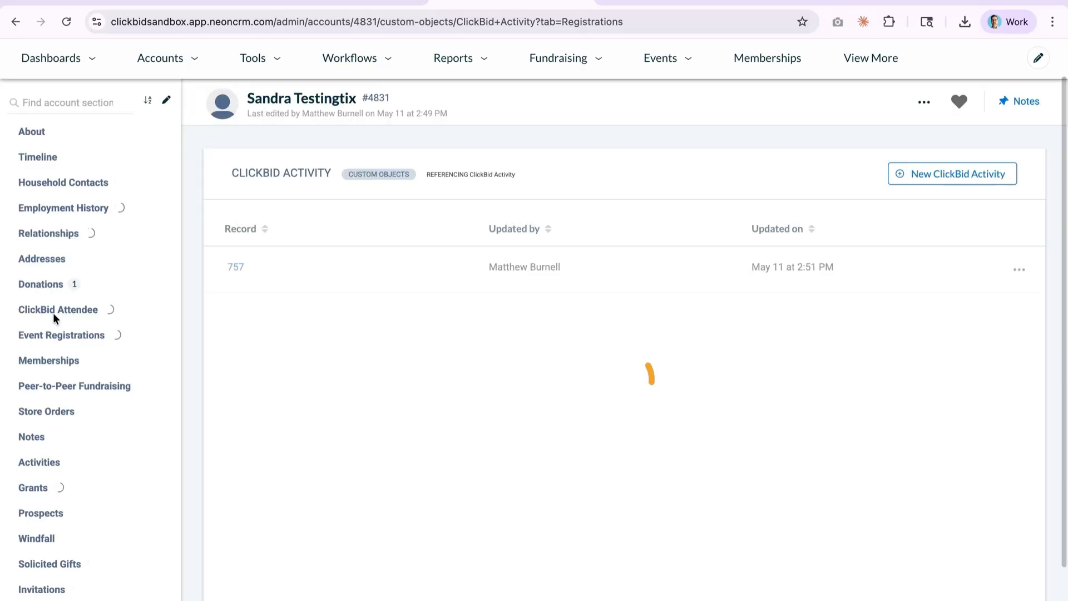
pyautogui.click(53, 312)
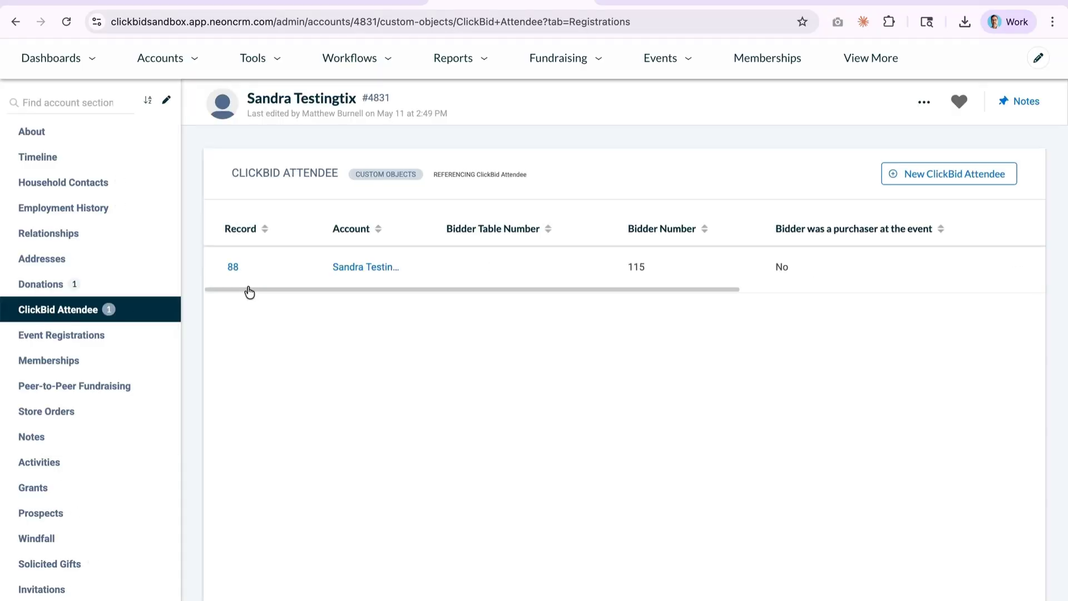
# - Open the guest's attendee record, review its bidder, event, bidding, donation and ticket fields, and return to the record list
pyautogui.click(232, 270)
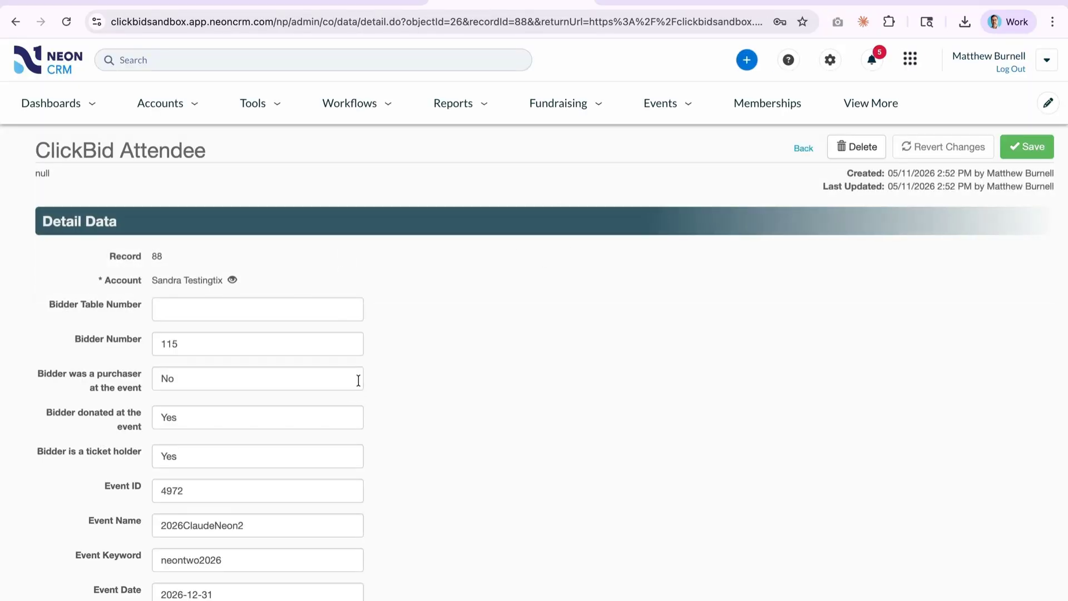
pyautogui.scroll(-2, 312, 418)
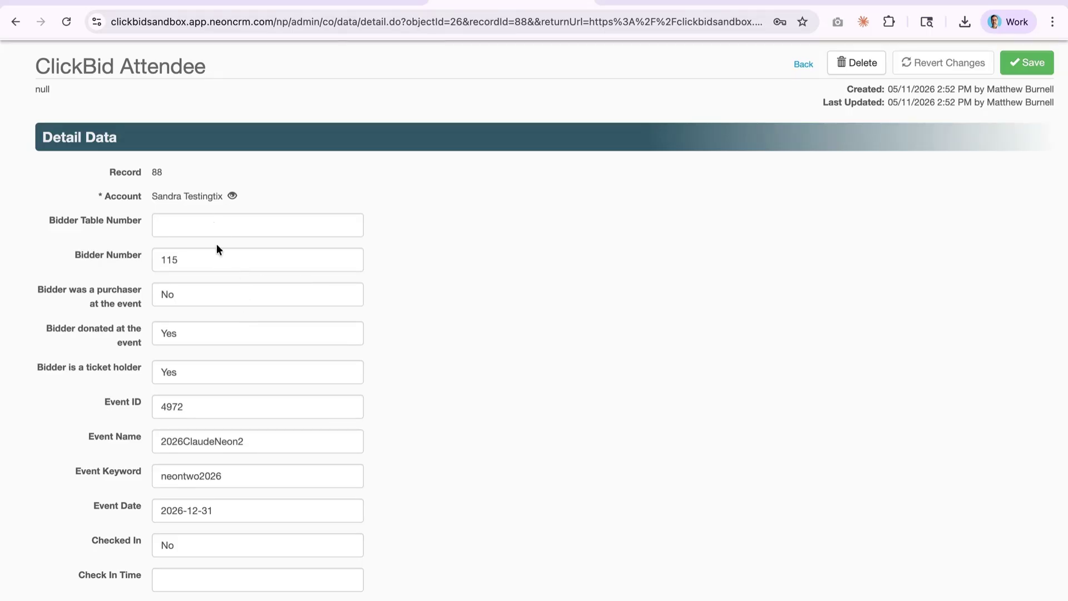
pyautogui.scroll(-2, 236, 344)
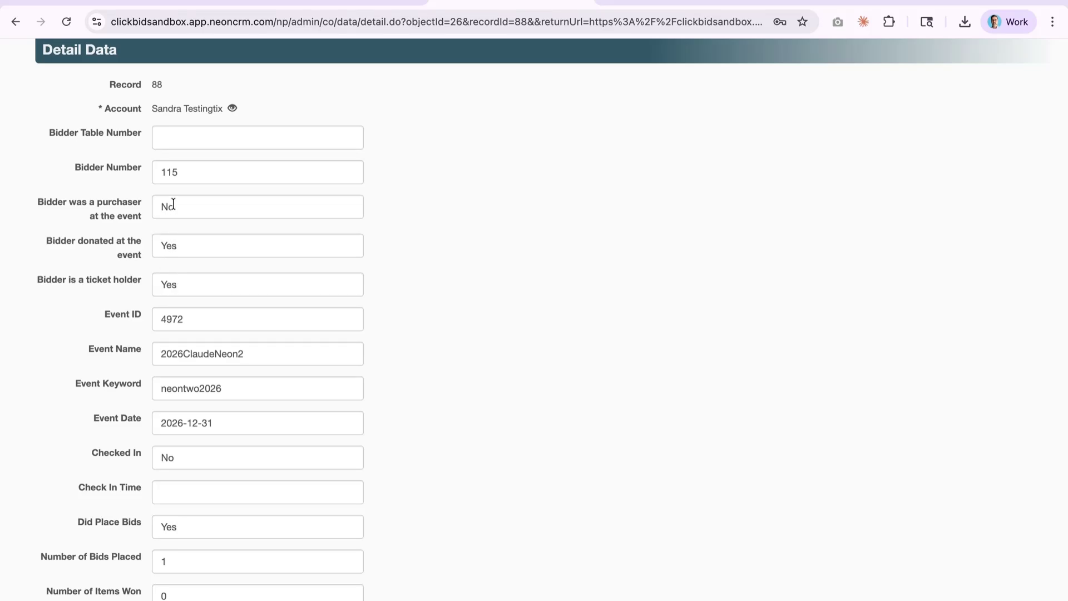
pyautogui.scroll(-3, 142, 397)
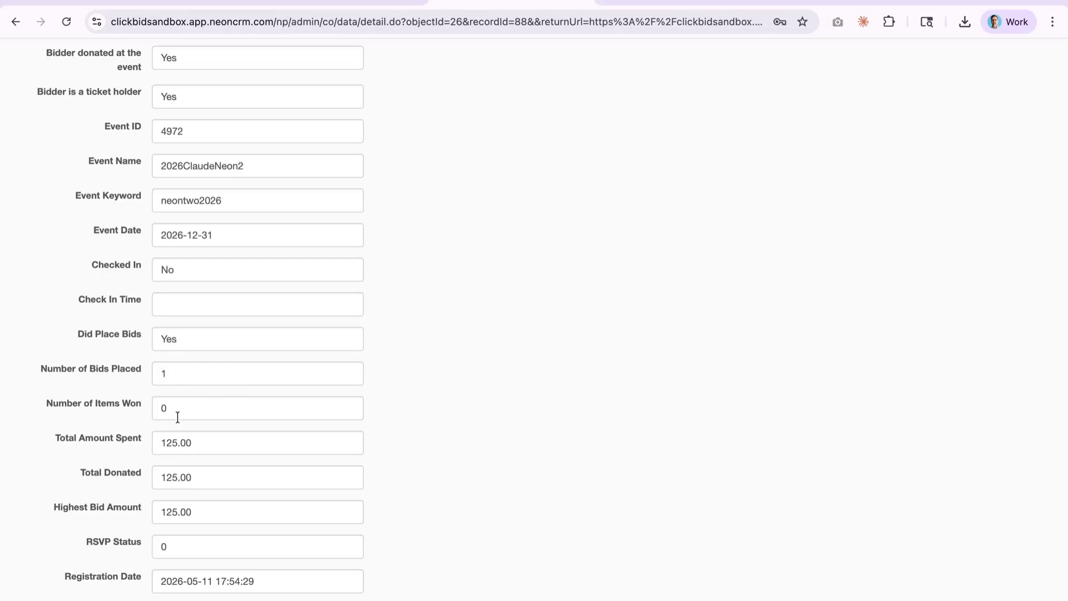
pyautogui.scroll(-3, 216, 446)
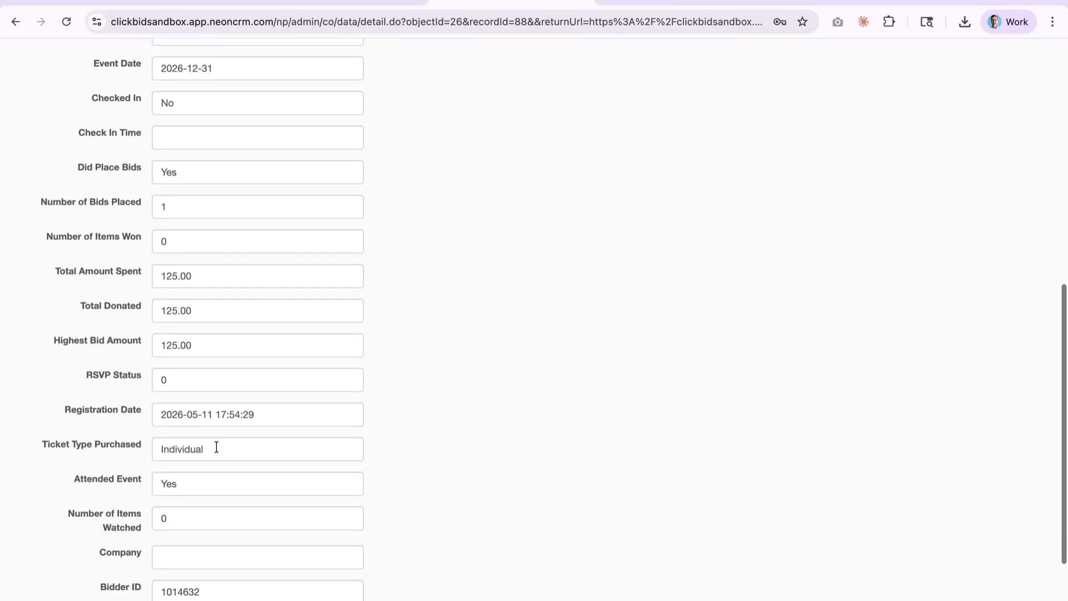
pyautogui.scroll(-2, 216, 446)
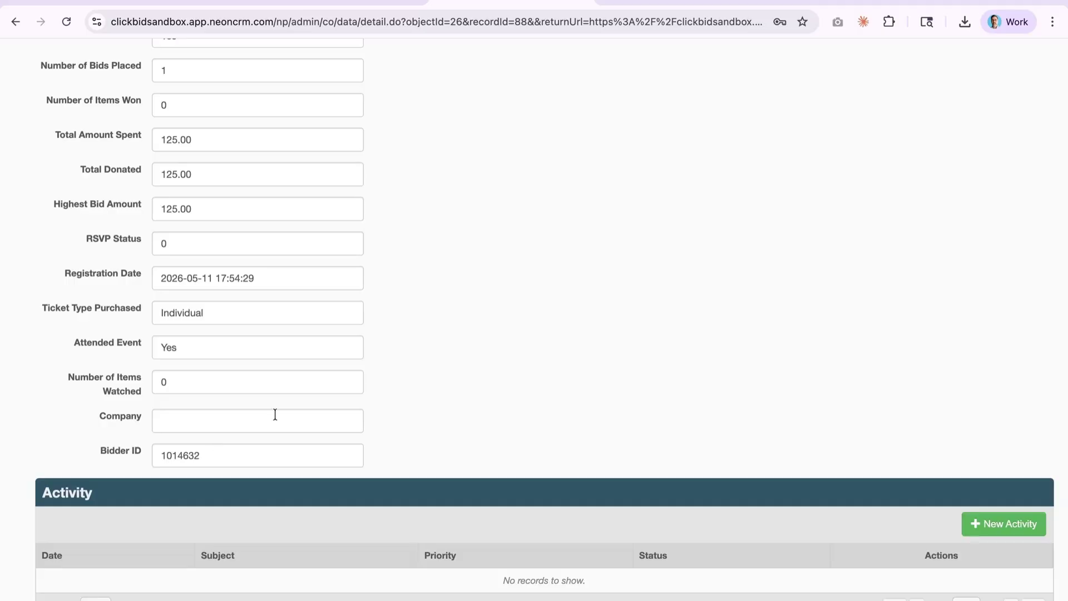
pyautogui.scroll(10, 292, 406)
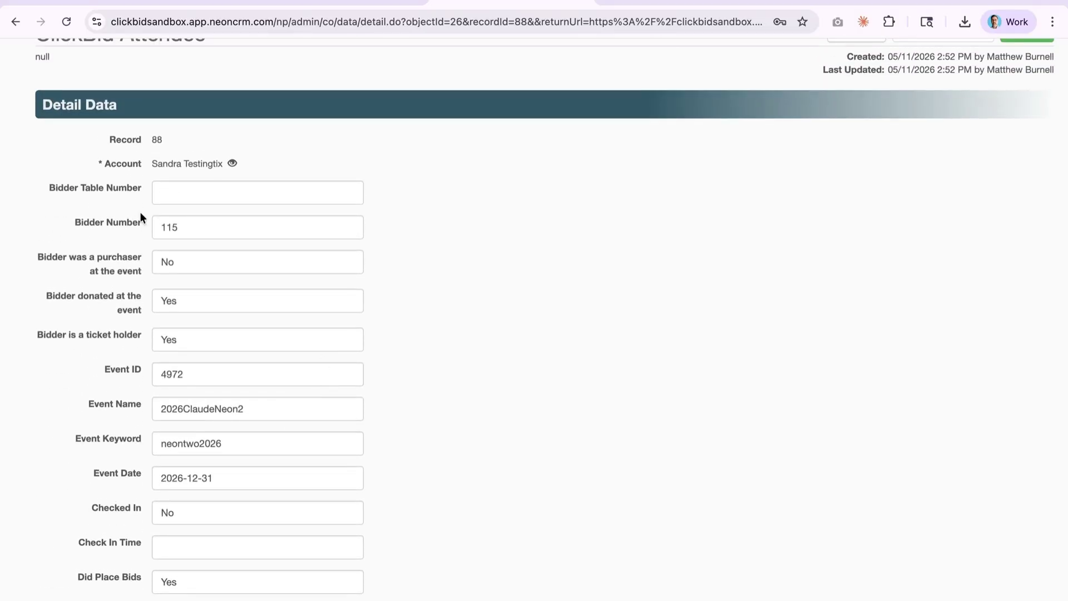
pyautogui.click(16, 22)
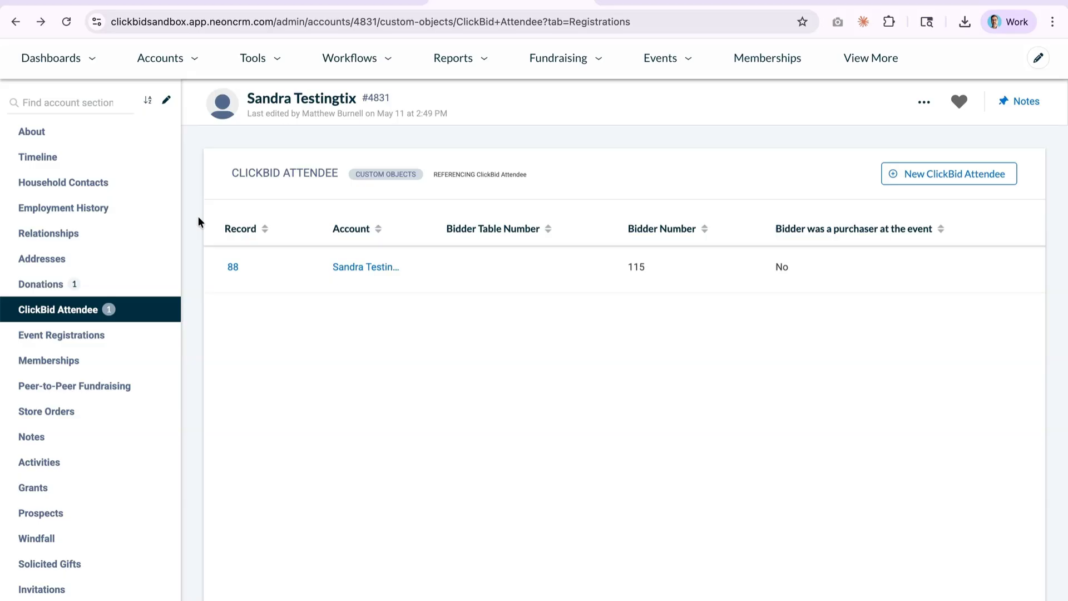
# - Switch to ClickBid and open the Activity Log of the Neon CRM integration
pyautogui.click(311, 2)
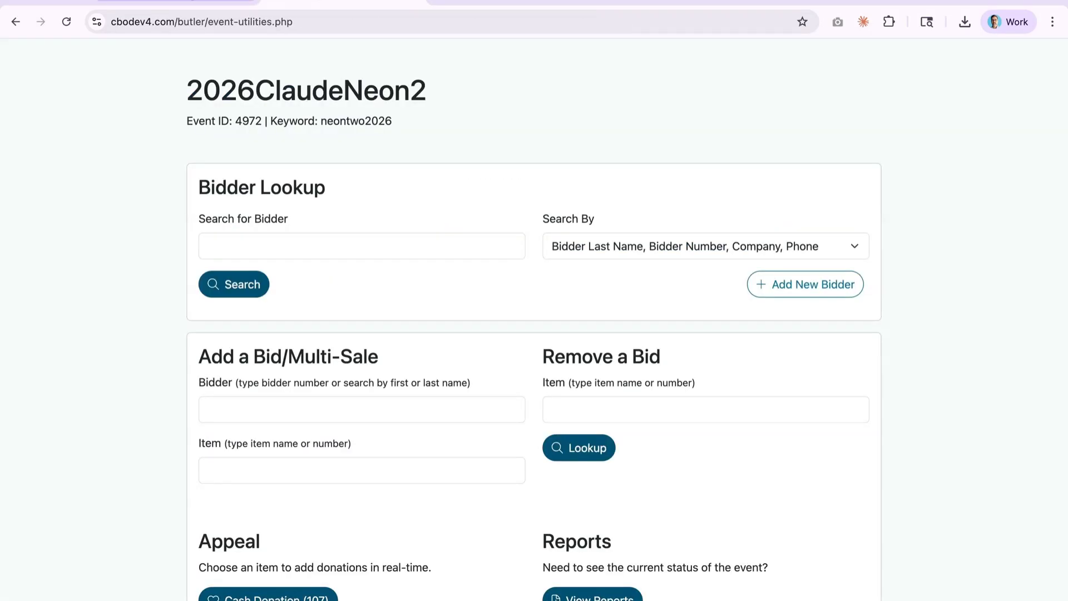
pyautogui.click(184, 2)
pyautogui.scroll(-5, 161, 332)
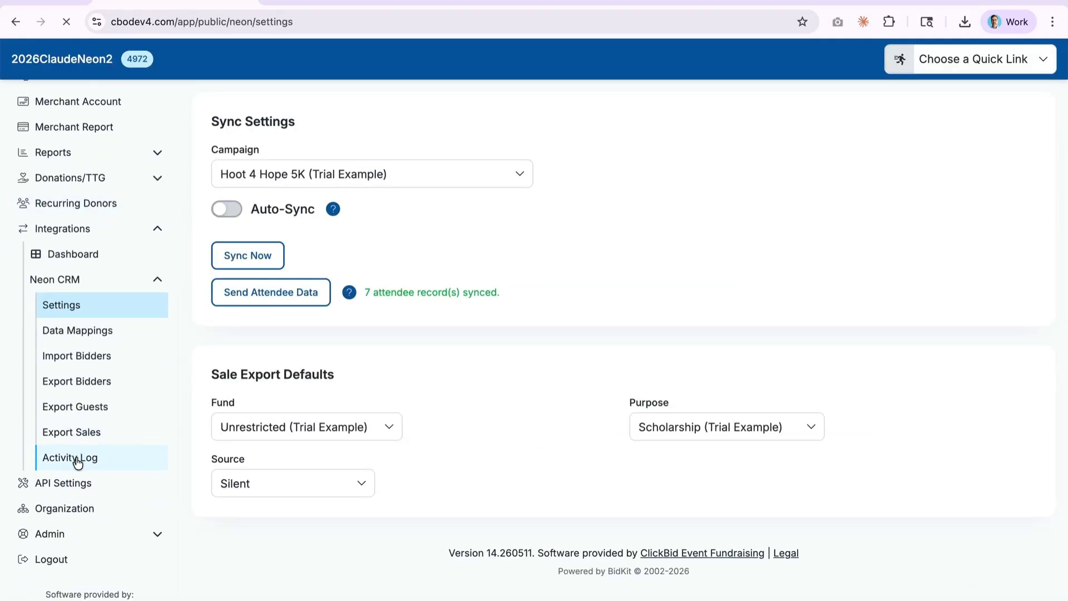
pyautogui.click(75, 459)
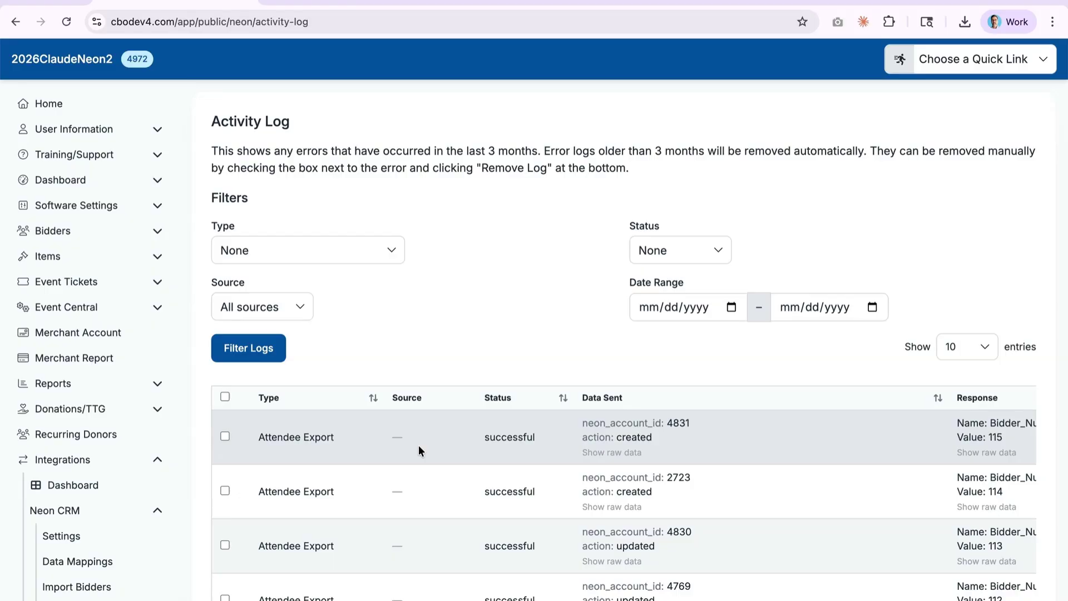
# - Examine the type, source, status, data sent, response and date of the Activity Log's attendee export entries
pyautogui.scroll(-2, 418, 445)
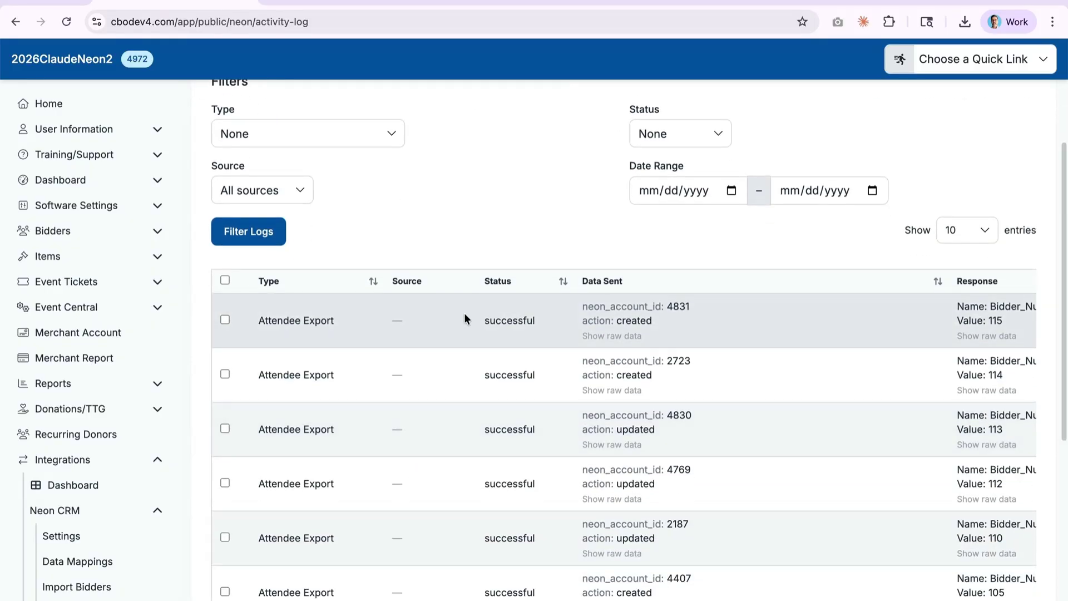
pyautogui.hscroll(5, 464, 327)
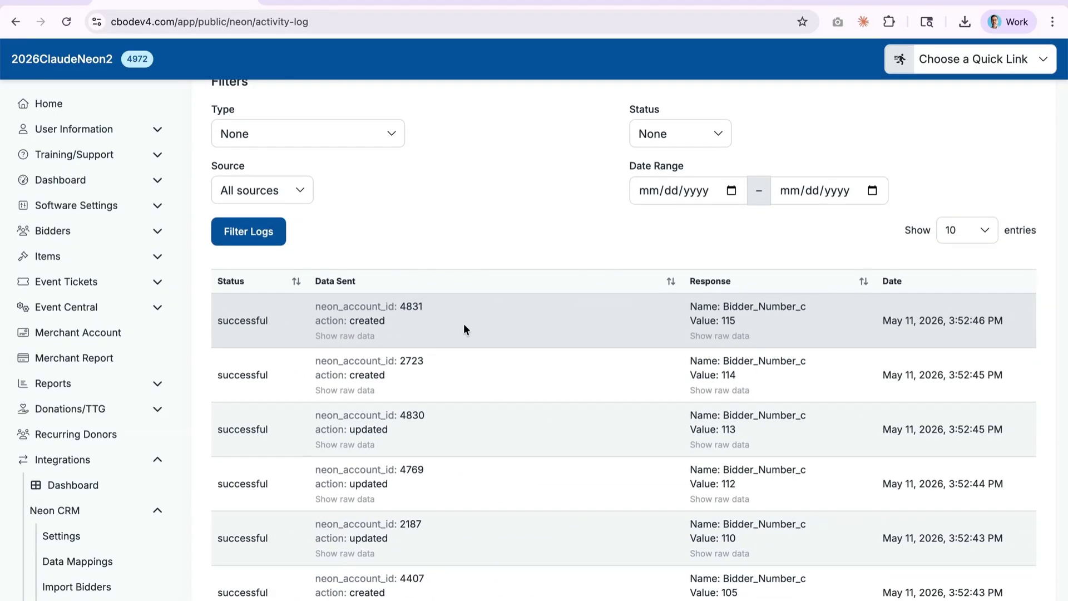
pyautogui.hscroll(-4, 464, 327)
pyautogui.hscroll(-2, 464, 327)
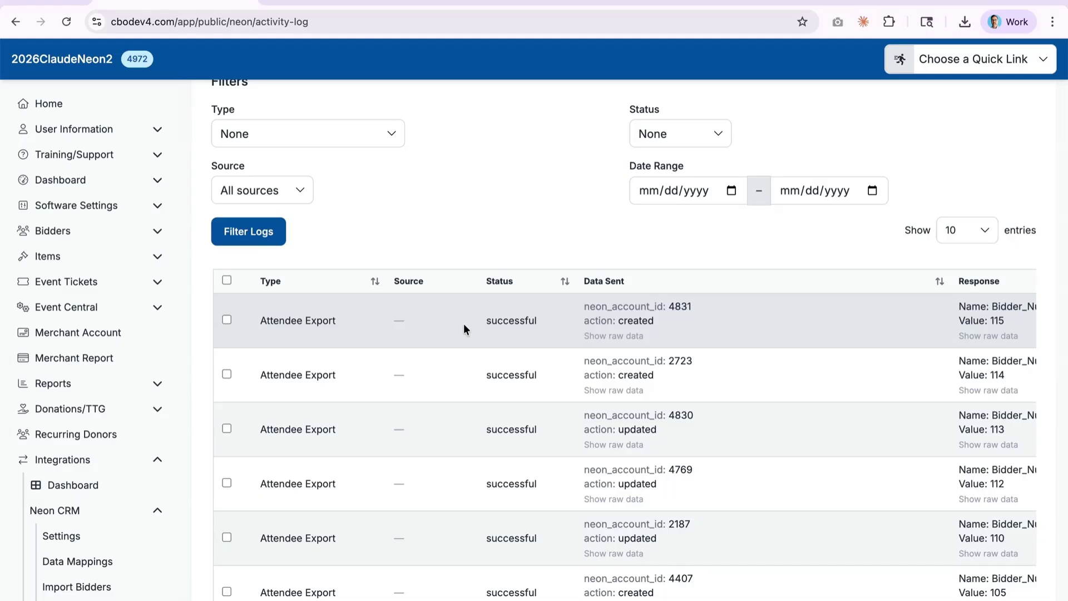
pyautogui.hscroll(3, 464, 328)
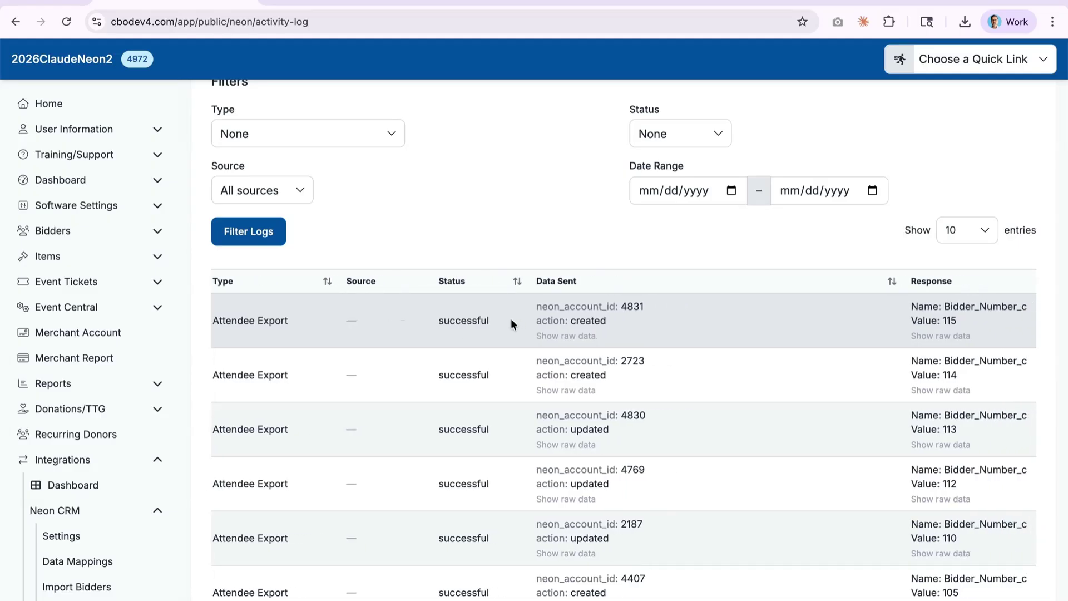
pyautogui.hscroll(-2, 455, 325)
pyautogui.hscroll(-1, 459, 368)
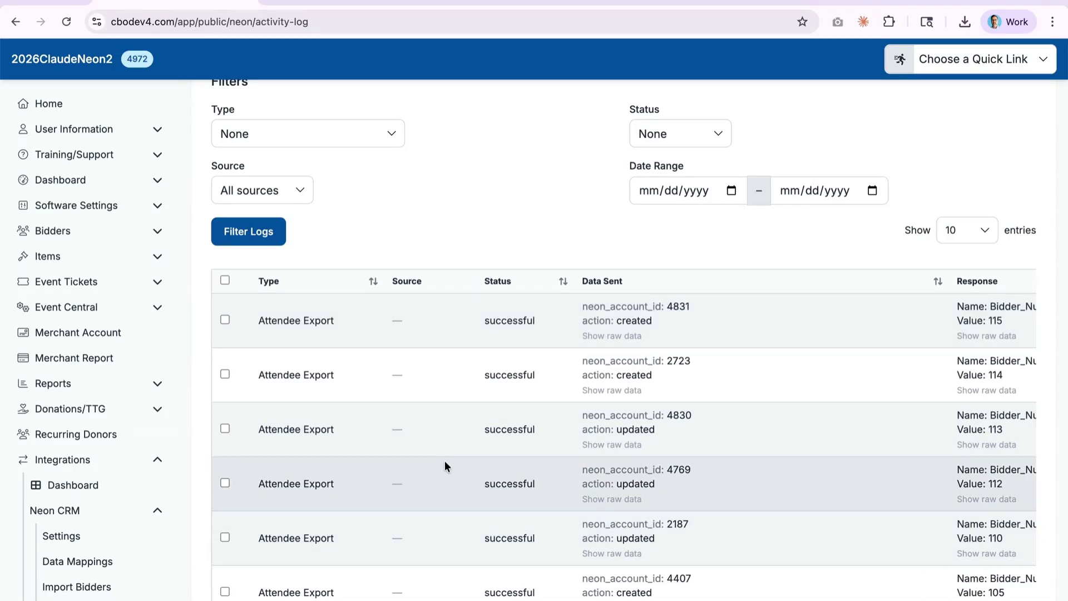
pyautogui.scroll(3, 434, 371)
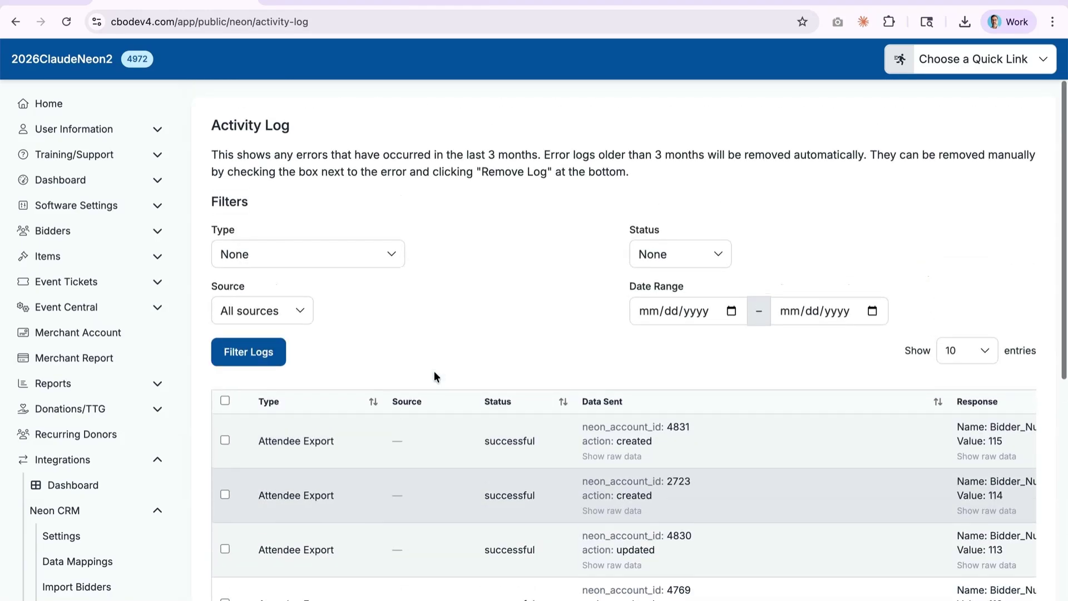